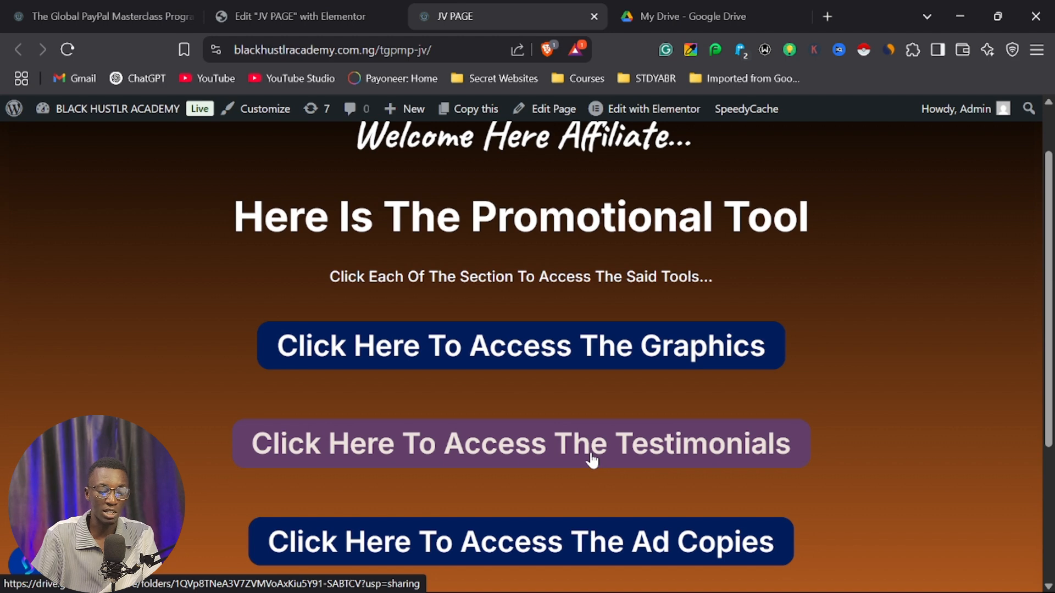
Review the promotional tool links on the affiliate JV page and the training link on the TGPMP access page.
{"action": "scroll", "coordinate": [615, 459], "scroll_direction": "down", "scroll_amount": 2}
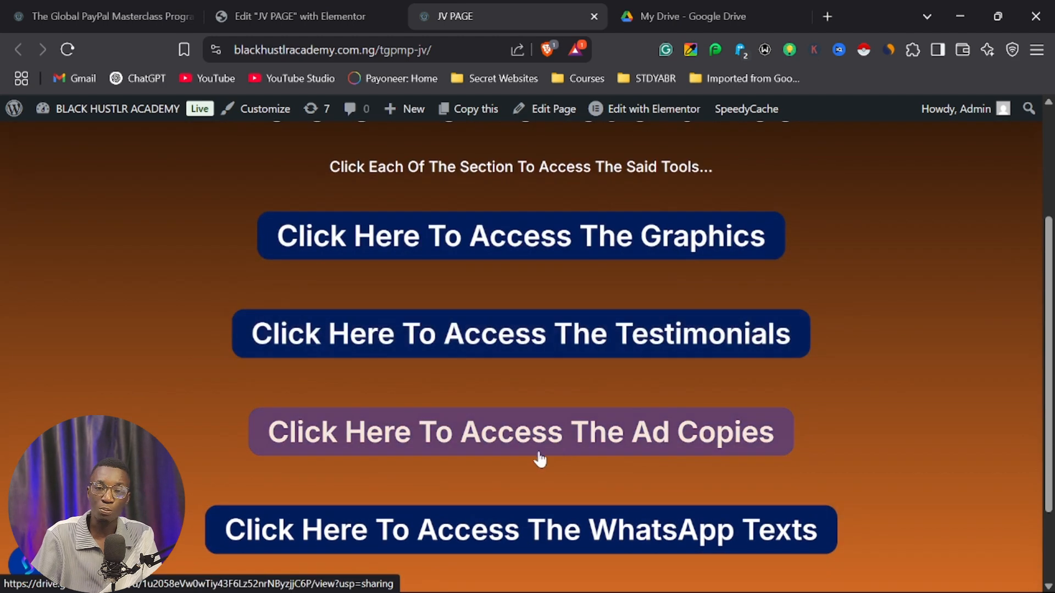
{"action": "scroll", "coordinate": [639, 448], "scroll_direction": "down", "scroll_amount": 2}
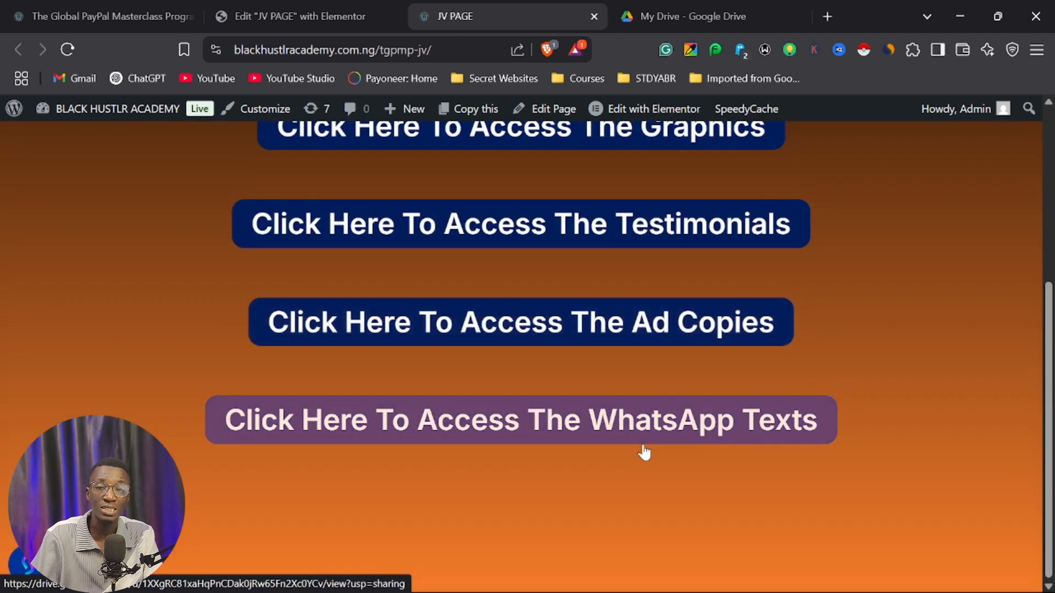
{"action": "scroll", "coordinate": [604, 379], "scroll_direction": "up", "scroll_amount": 4}
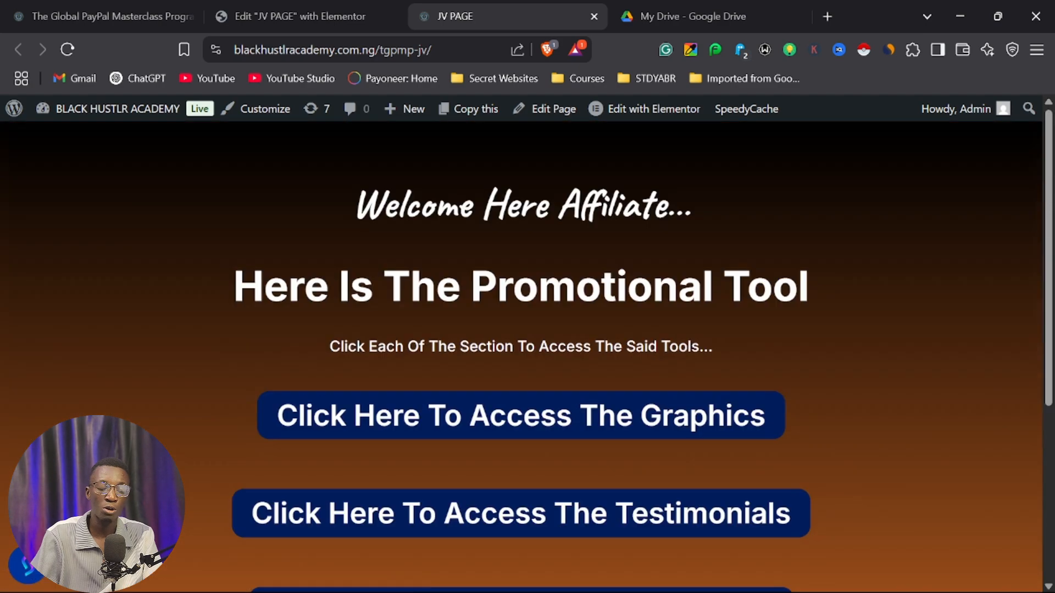
{"action": "scroll", "coordinate": [532, 362], "scroll_direction": "down", "scroll_amount": 4}
{"action": "scroll", "coordinate": [522, 360], "scroll_direction": "up", "scroll_amount": 4}
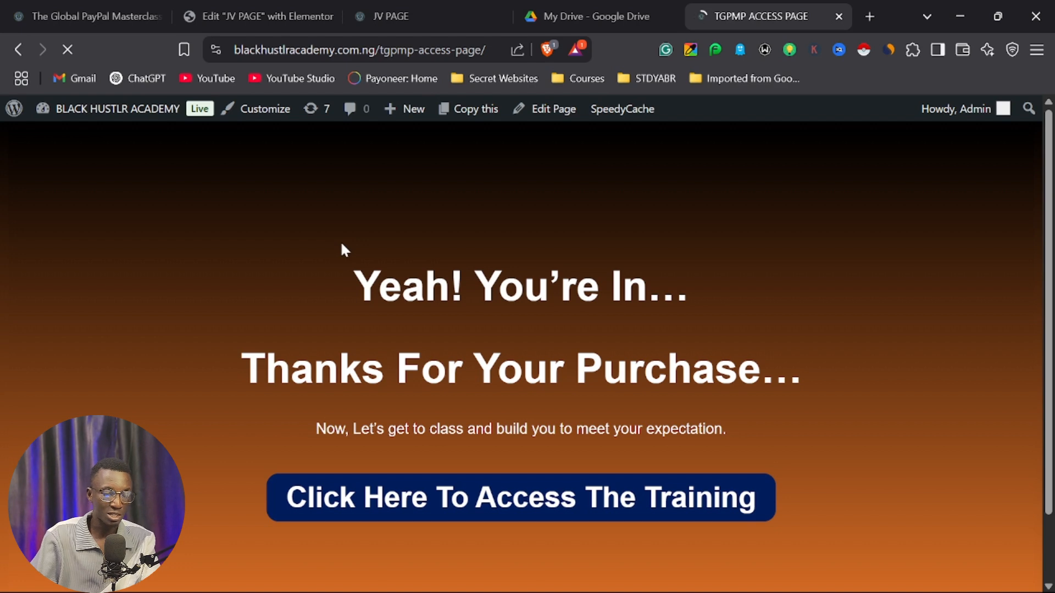
{"action": "scroll", "coordinate": [404, 275], "scroll_direction": "down", "scroll_amount": 1}
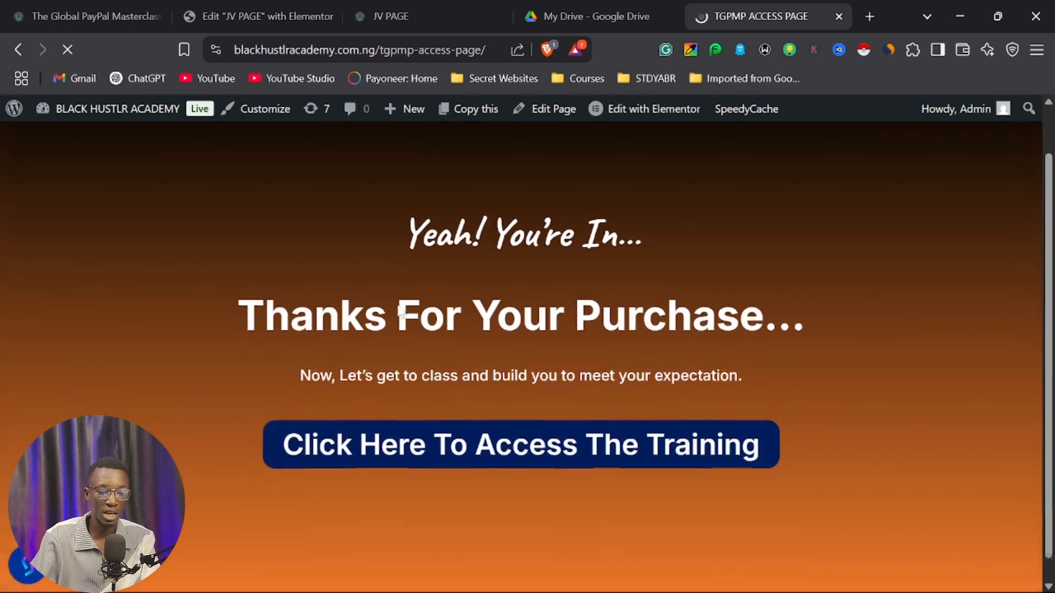
{"action": "scroll", "coordinate": [440, 283], "scroll_direction": "down", "scroll_amount": 1}
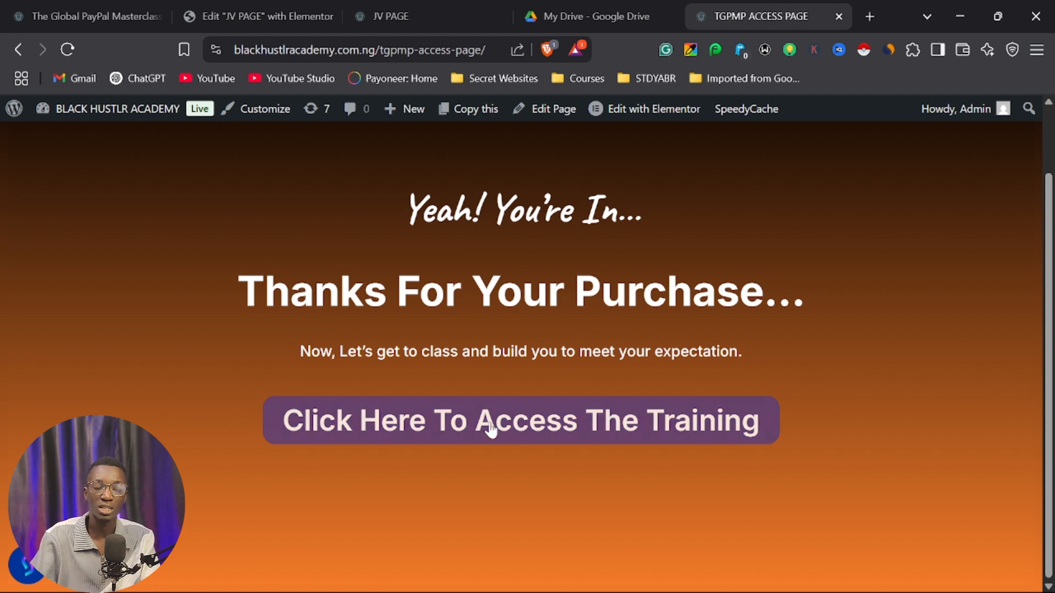
{"action": "scroll", "coordinate": [369, 158], "scroll_direction": "up", "scroll_amount": 2}
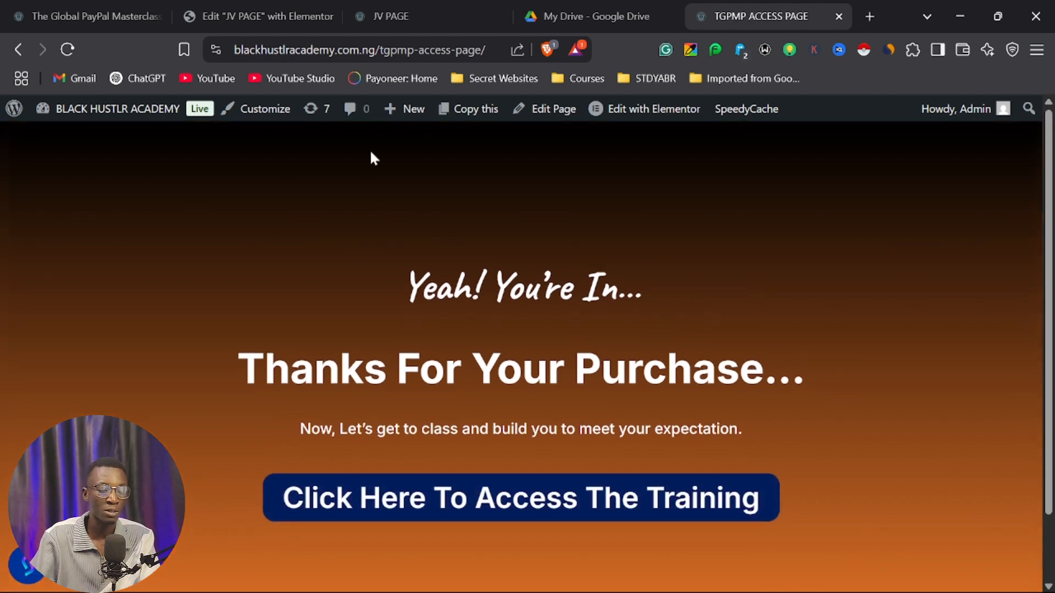
{"action": "left_click", "coordinate": [379, 17]}
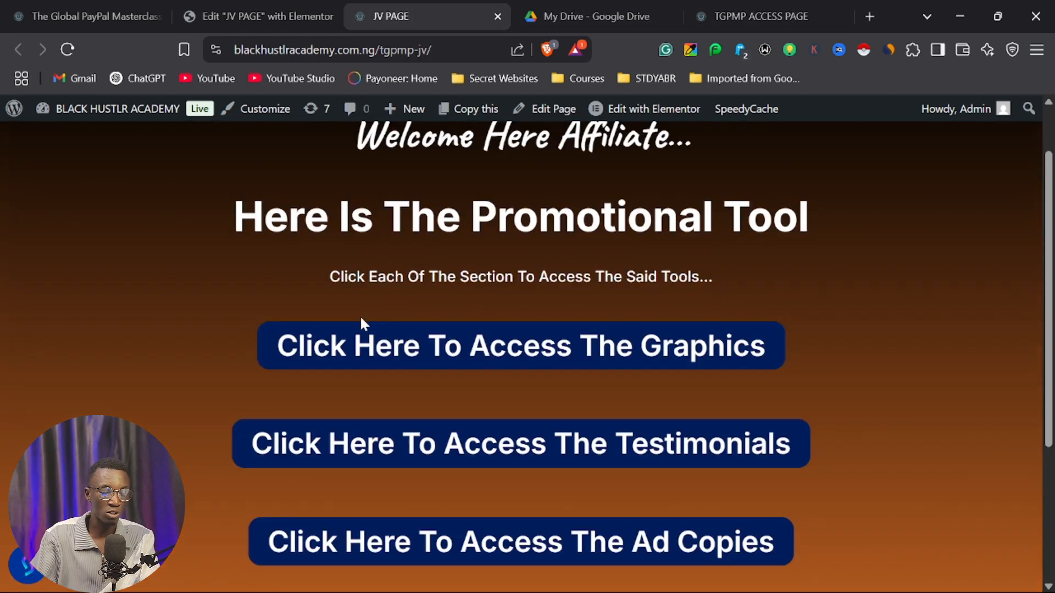
{"action": "scroll", "coordinate": [385, 341], "scroll_direction": "down", "scroll_amount": 4}
{"action": "scroll", "coordinate": [418, 352], "scroll_direction": "up", "scroll_amount": 4}
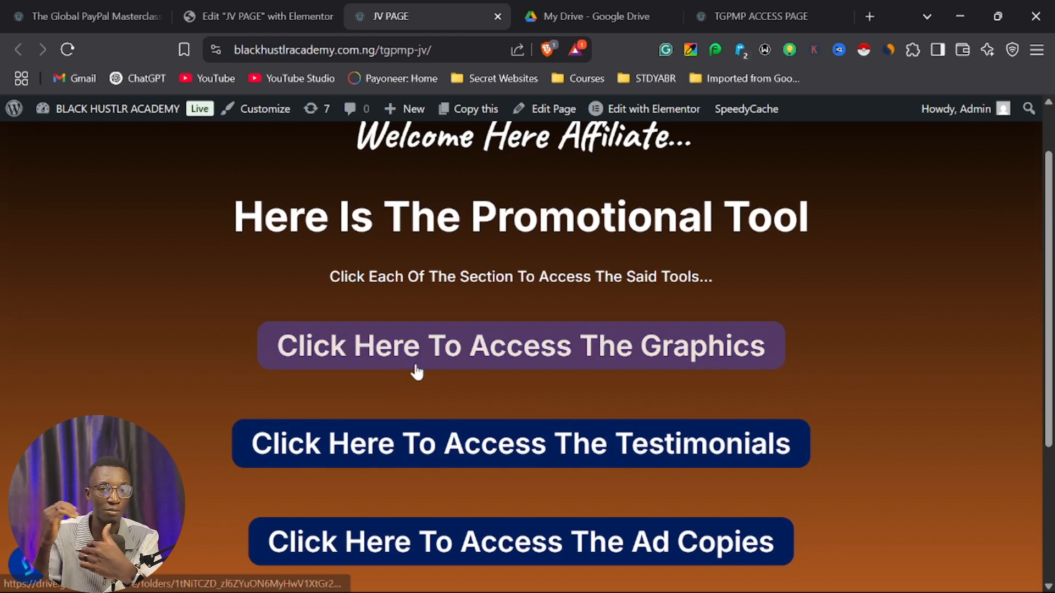
{"action": "scroll", "coordinate": [423, 373], "scroll_direction": "down", "scroll_amount": 2}
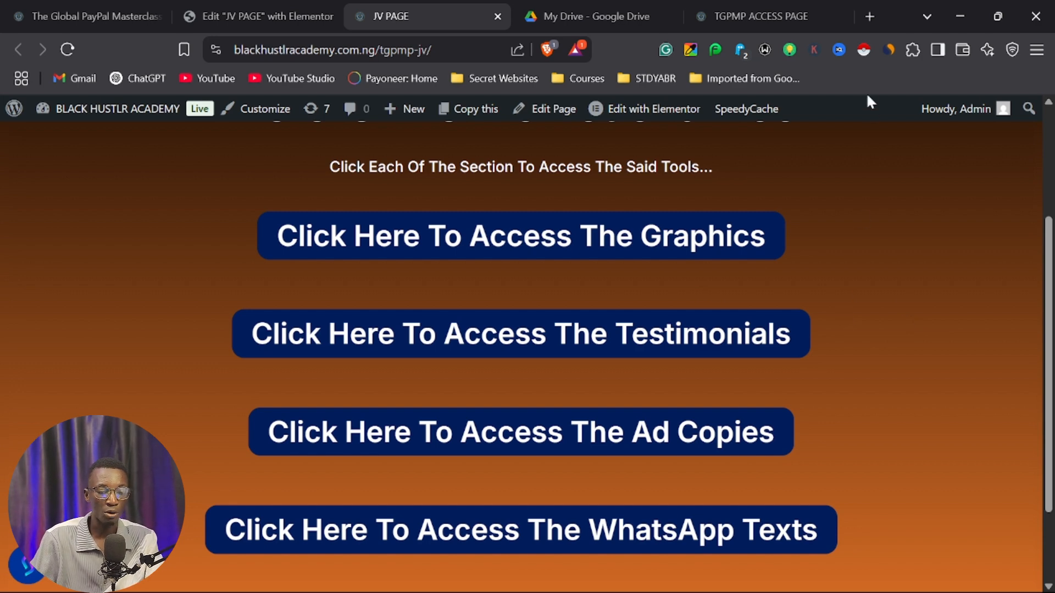
Load stakecut.com in place of the Google Drive page.
{"action": "left_click", "coordinate": [591, 16]}
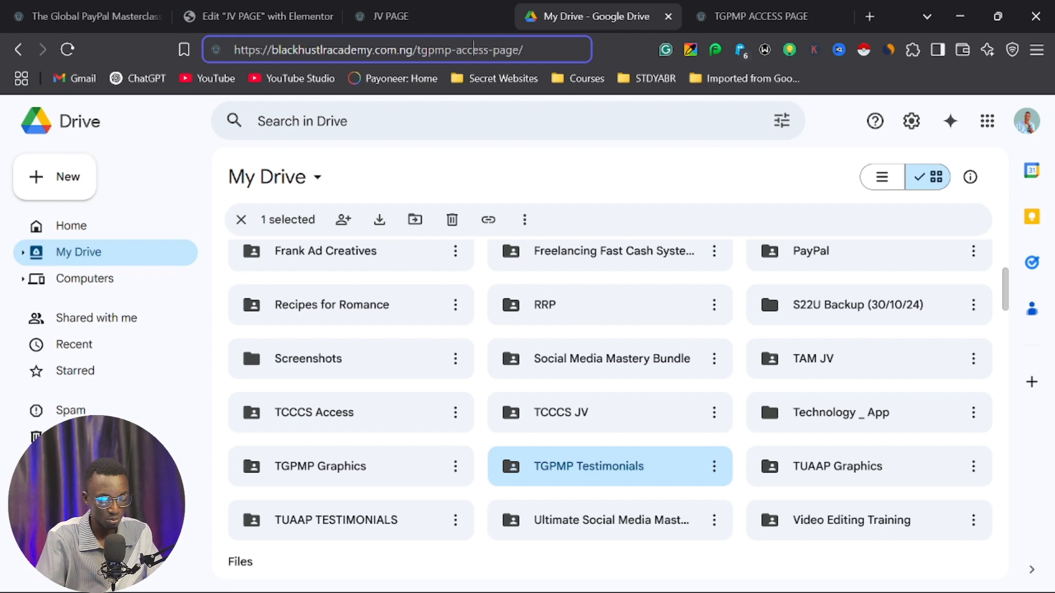
{"action": "left_click", "coordinate": [472, 60]}
{"action": "type", "text": "stakecut.com"}
{"action": "key", "text": "Return"}
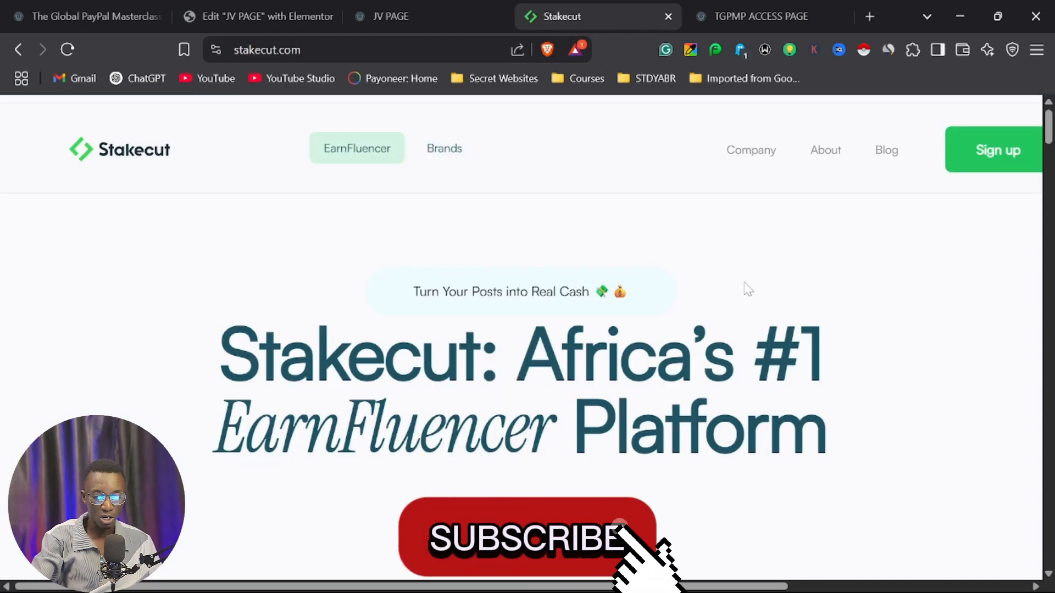
Open the Stakecut sign-up form and look over its registration fields.
{"action": "left_click", "coordinate": [994, 159]}
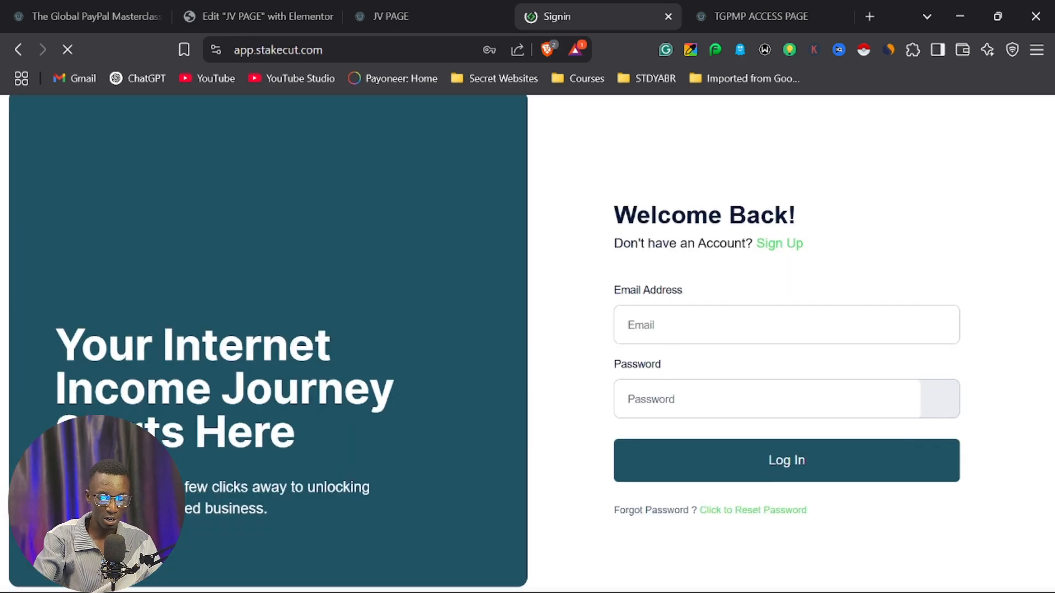
{"action": "left_click", "coordinate": [783, 245]}
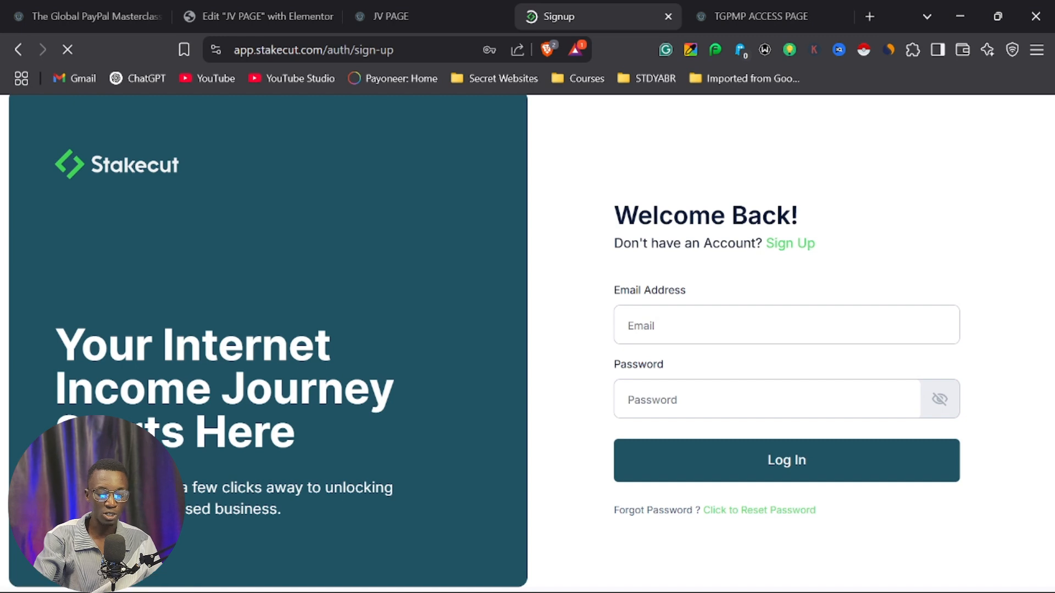
{"action": "scroll", "coordinate": [827, 275], "scroll_direction": "down", "scroll_amount": 2}
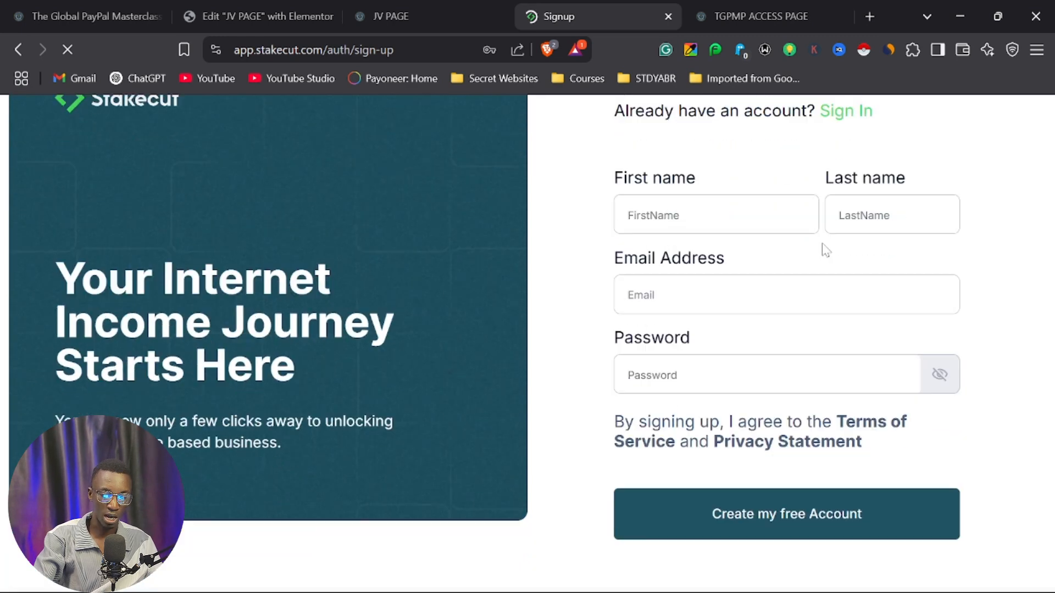
Go to the sign-in form, fill in the saved account e-mail and password, and log in.
{"action": "left_click", "coordinate": [858, 114]}
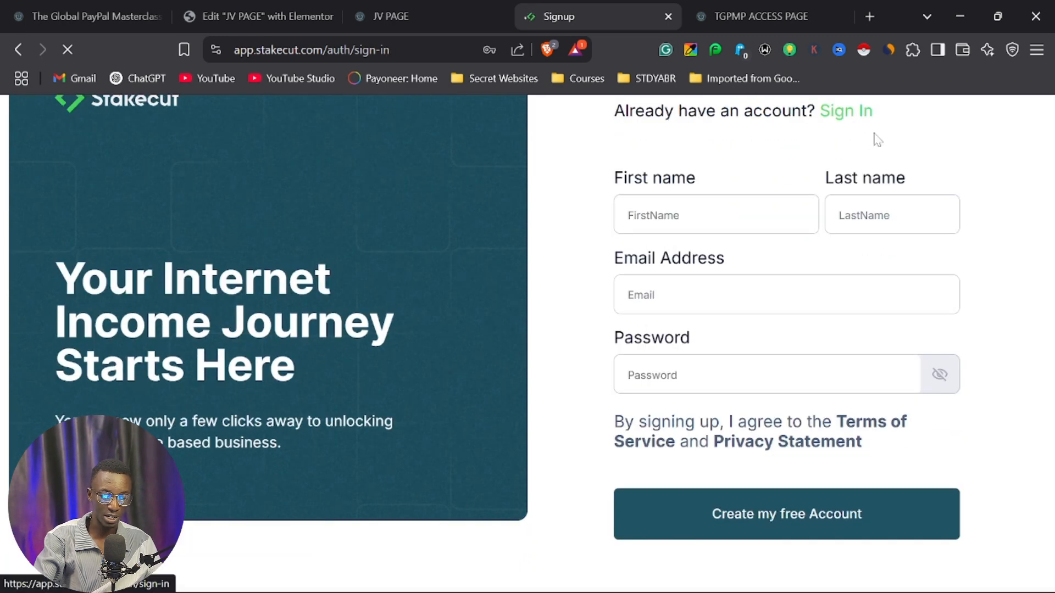
{"action": "left_click", "coordinate": [714, 346]}
{"action": "left_click", "coordinate": [780, 377]}
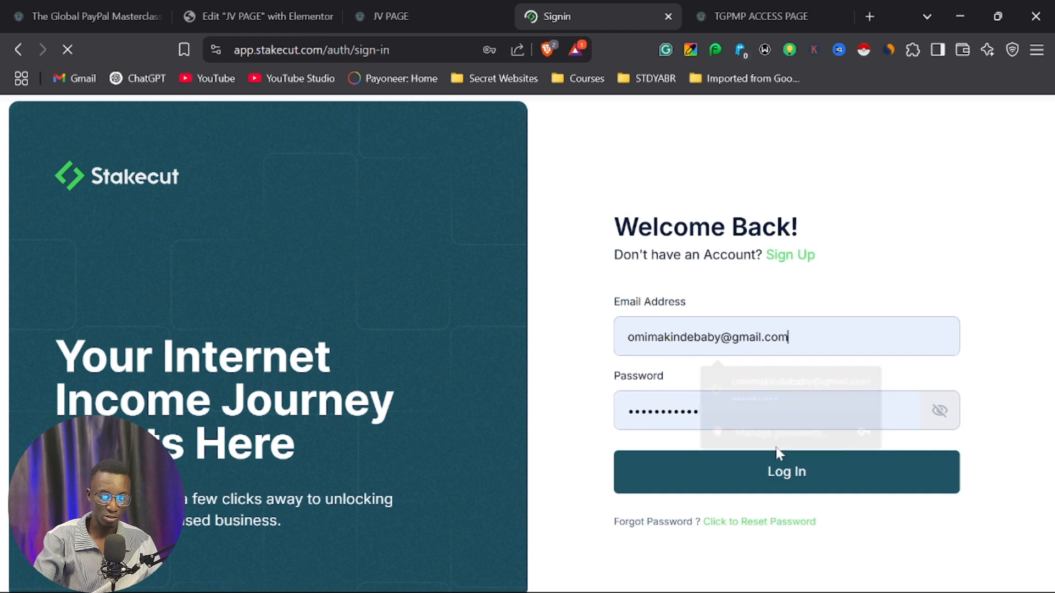
{"action": "left_click", "coordinate": [766, 469]}
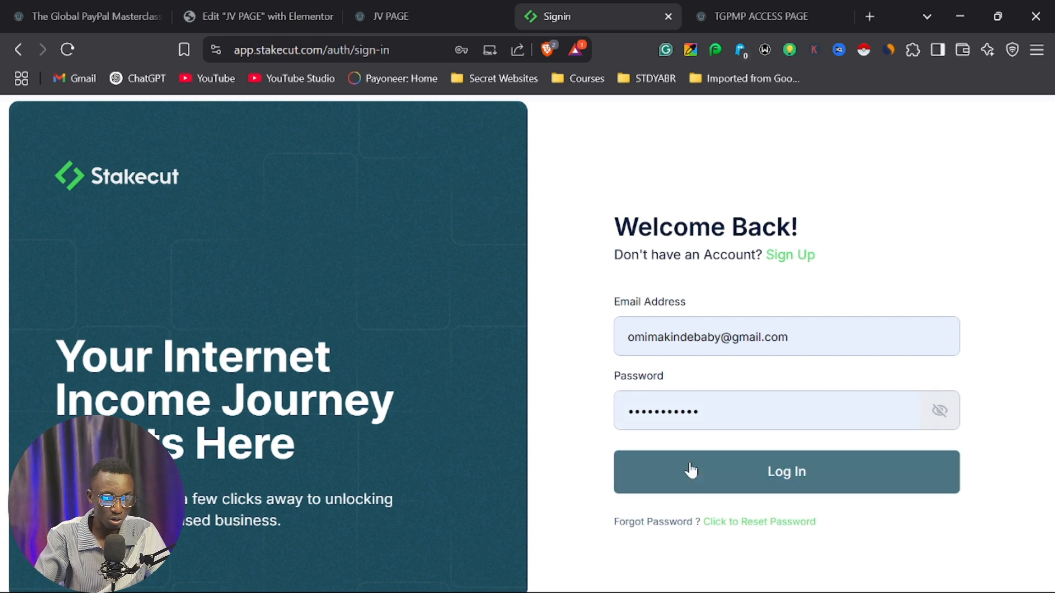
{"action": "left_click", "coordinate": [780, 476]}
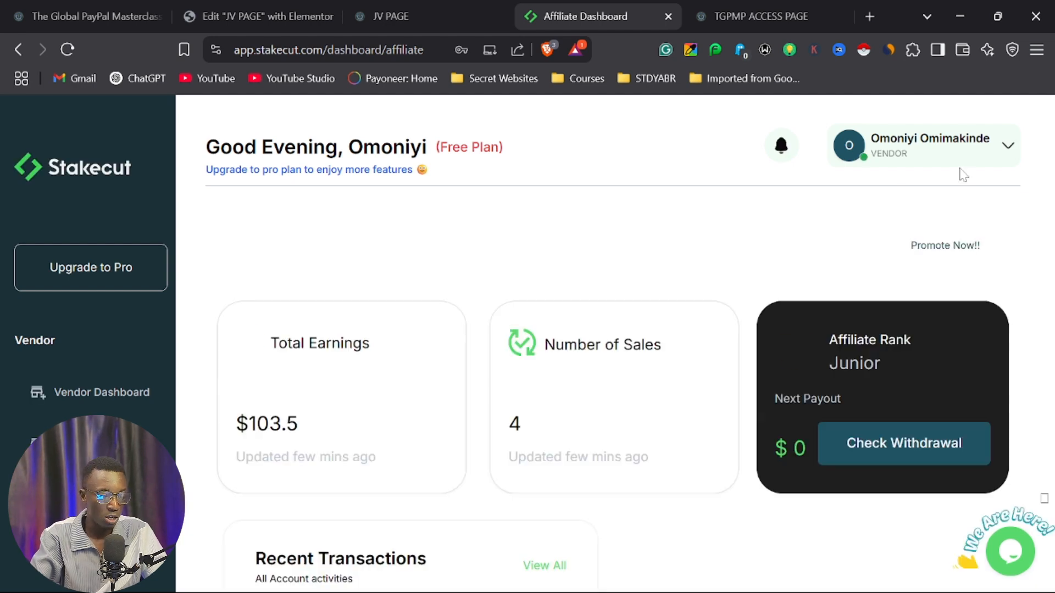
Look over the affiliate dashboard, and open the vendor dashboard to review its earnings, sales, products and affiliates.
{"action": "scroll", "coordinate": [73, 284], "scroll_direction": "down", "scroll_amount": 1}
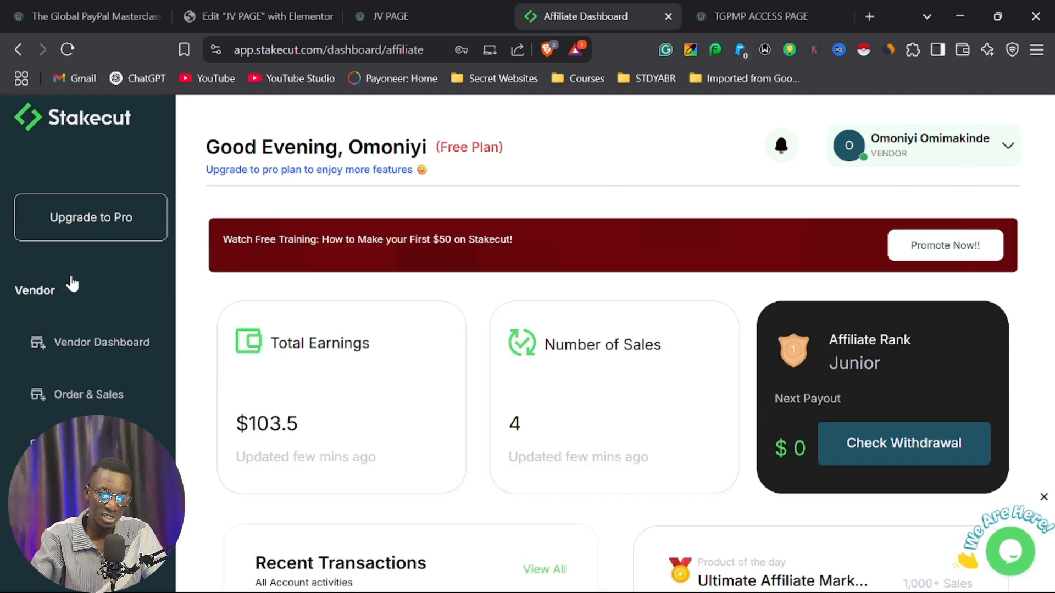
{"action": "scroll", "coordinate": [72, 284], "scroll_direction": "down", "scroll_amount": 1}
{"action": "scroll", "coordinate": [48, 258], "scroll_direction": "up", "scroll_amount": 2}
{"action": "scroll", "coordinate": [55, 356], "scroll_direction": "down", "scroll_amount": 10}
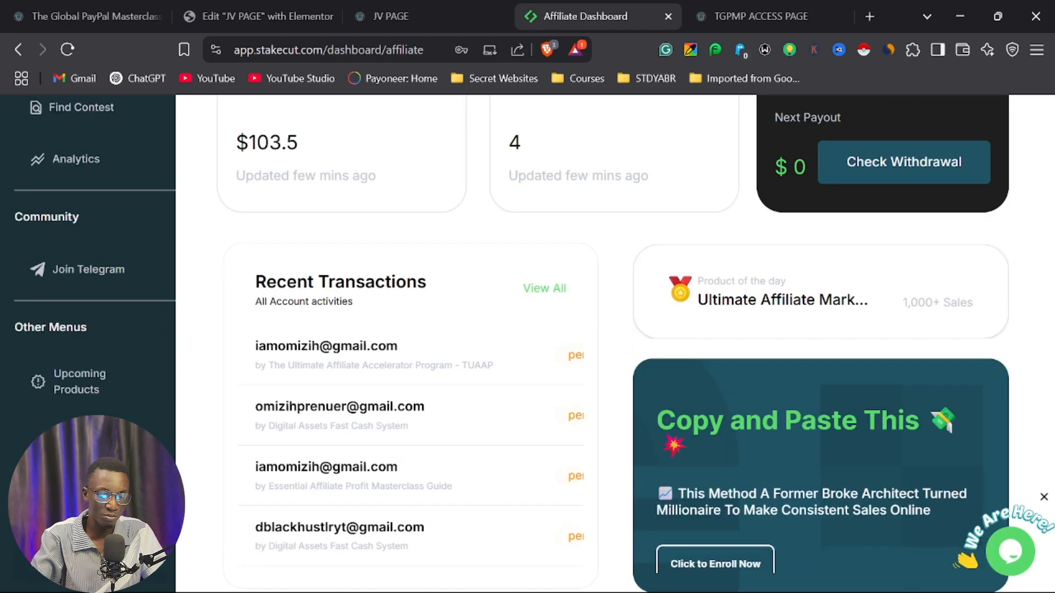
{"action": "scroll", "coordinate": [88, 275], "scroll_direction": "up", "scroll_amount": 10}
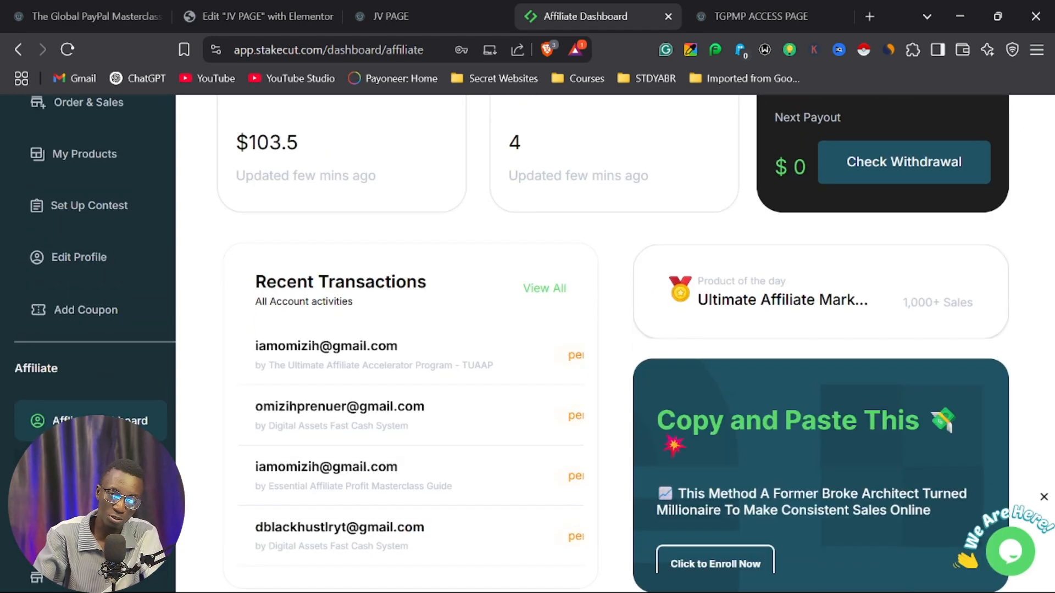
{"action": "scroll", "coordinate": [397, 381], "scroll_direction": "up", "scroll_amount": 5}
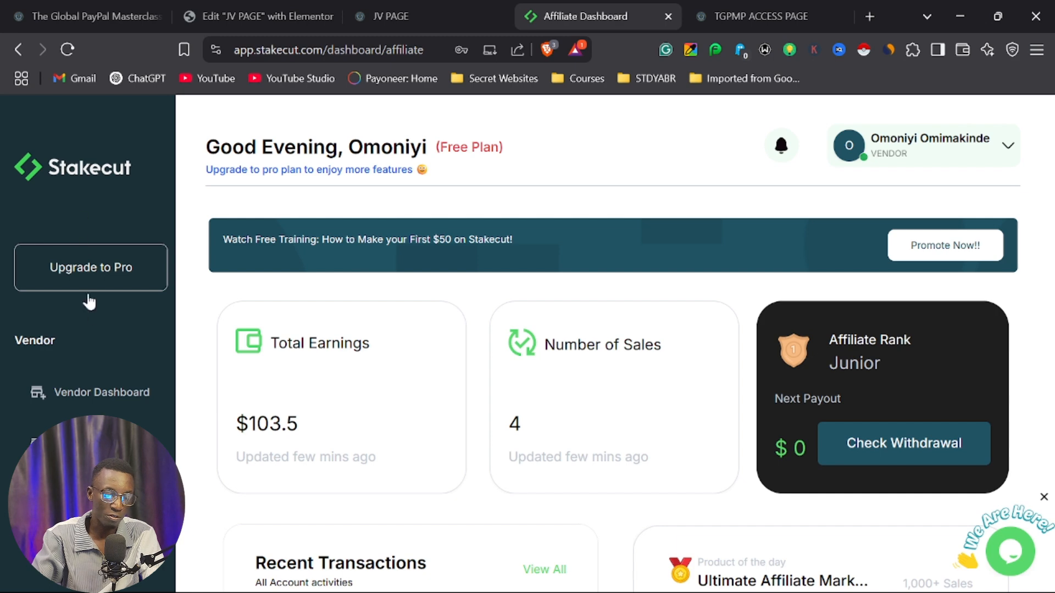
{"action": "left_click", "coordinate": [95, 401]}
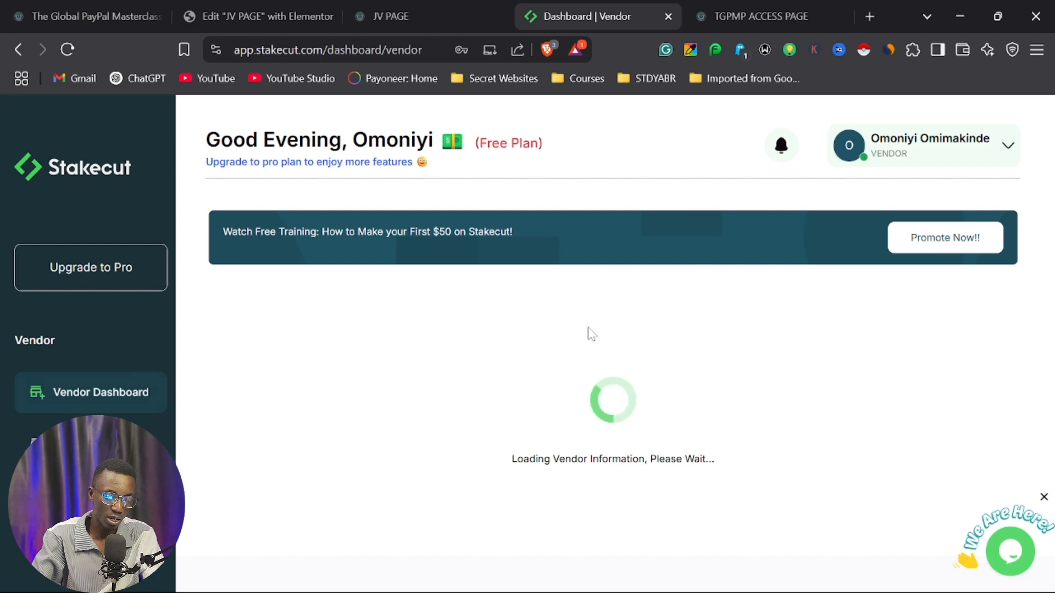
{"action": "scroll", "coordinate": [603, 360], "scroll_direction": "down", "scroll_amount": 2}
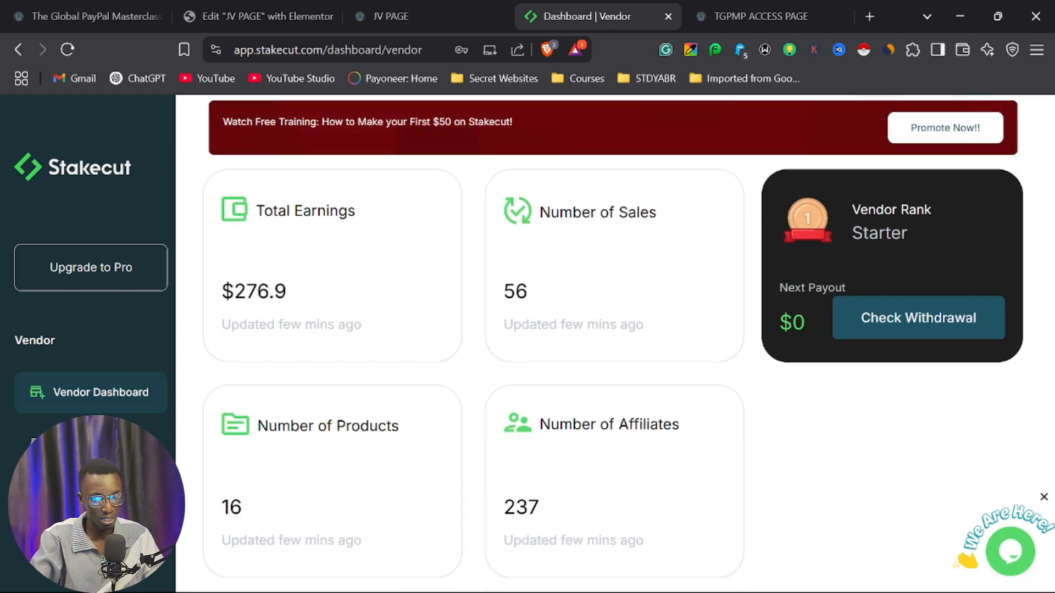
{"action": "scroll", "coordinate": [506, 484], "scroll_direction": "down", "scroll_amount": 2}
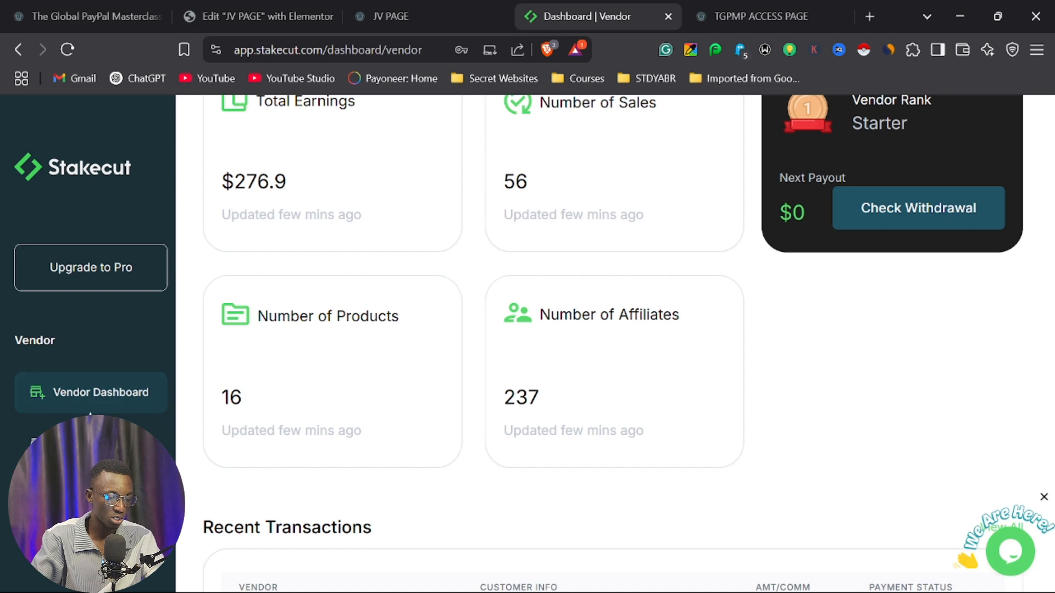
Open the vendor's My Products list and start publishing a new product.
{"action": "scroll", "coordinate": [88, 357], "scroll_direction": "down", "scroll_amount": 2}
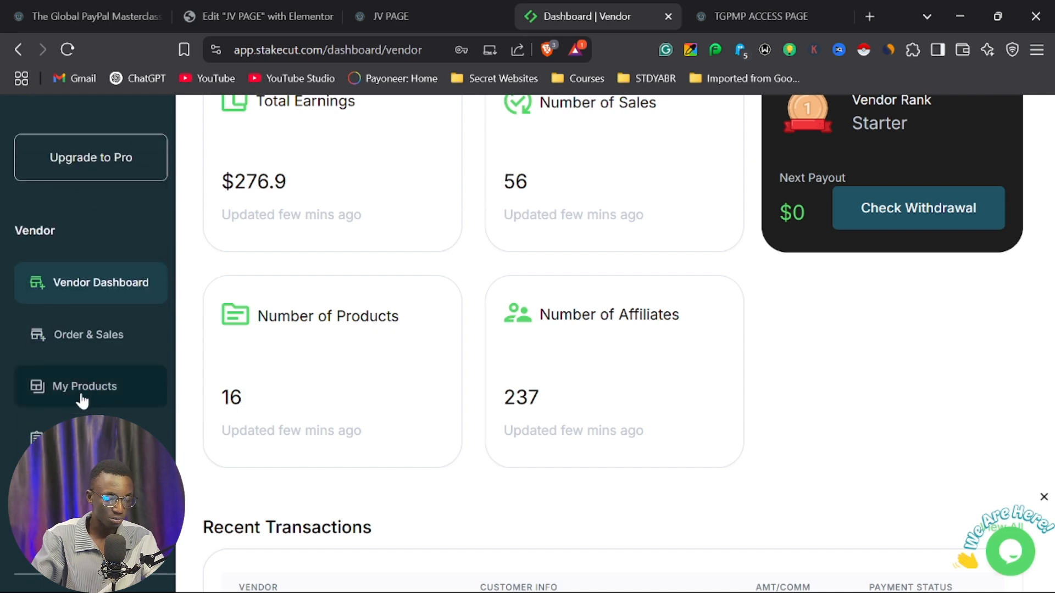
{"action": "left_click", "coordinate": [83, 387]}
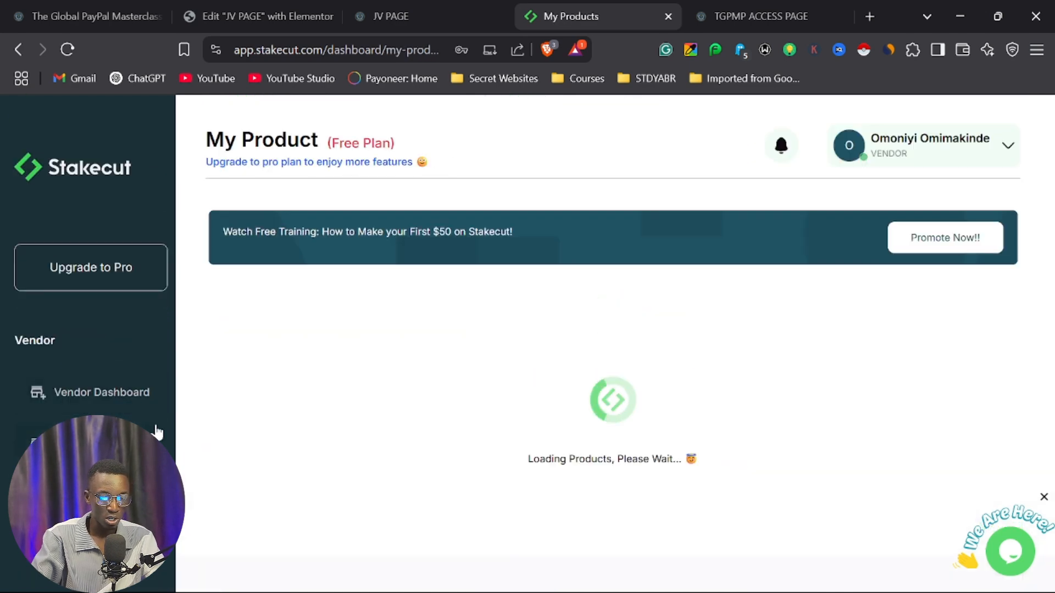
{"action": "scroll", "coordinate": [535, 351], "scroll_direction": "down", "scroll_amount": 2}
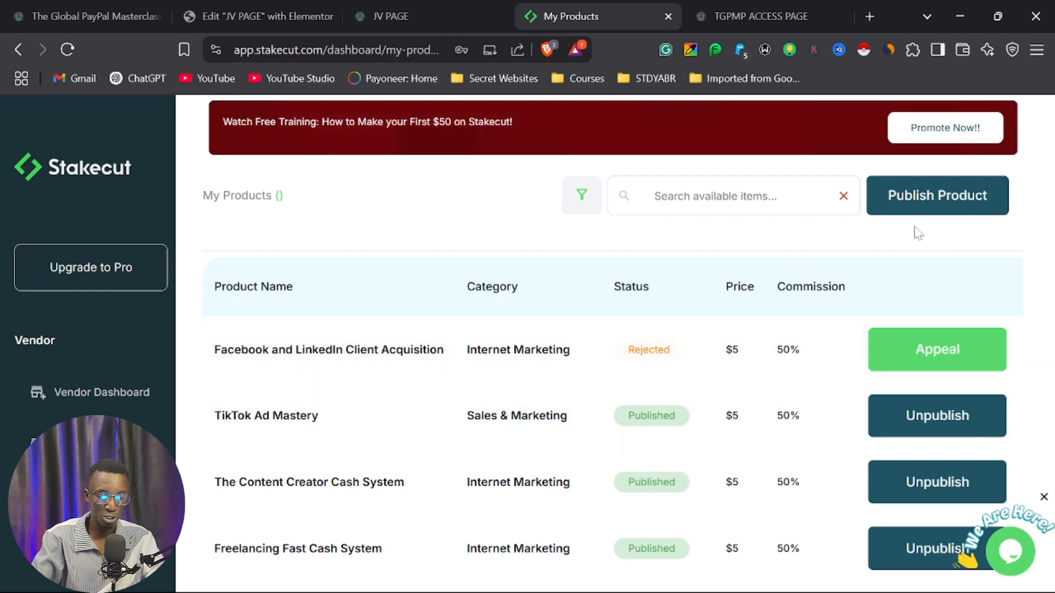
{"action": "left_click", "coordinate": [948, 215]}
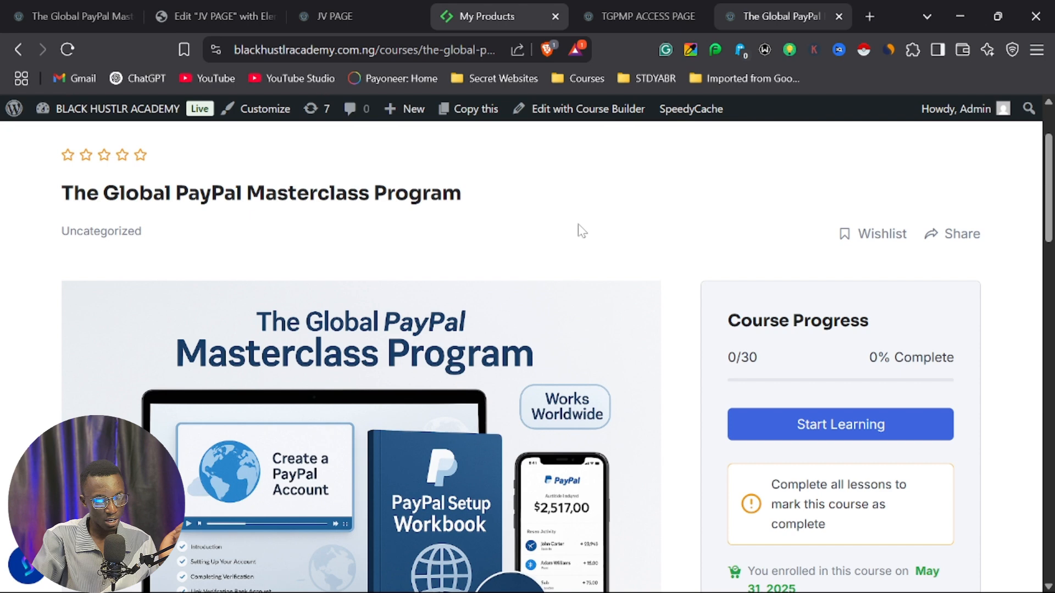
Copy the course title from the course page and paste it as the product name, "The Global PayPal Masterclass Program".
{"action": "left_click", "coordinate": [495, 16]}
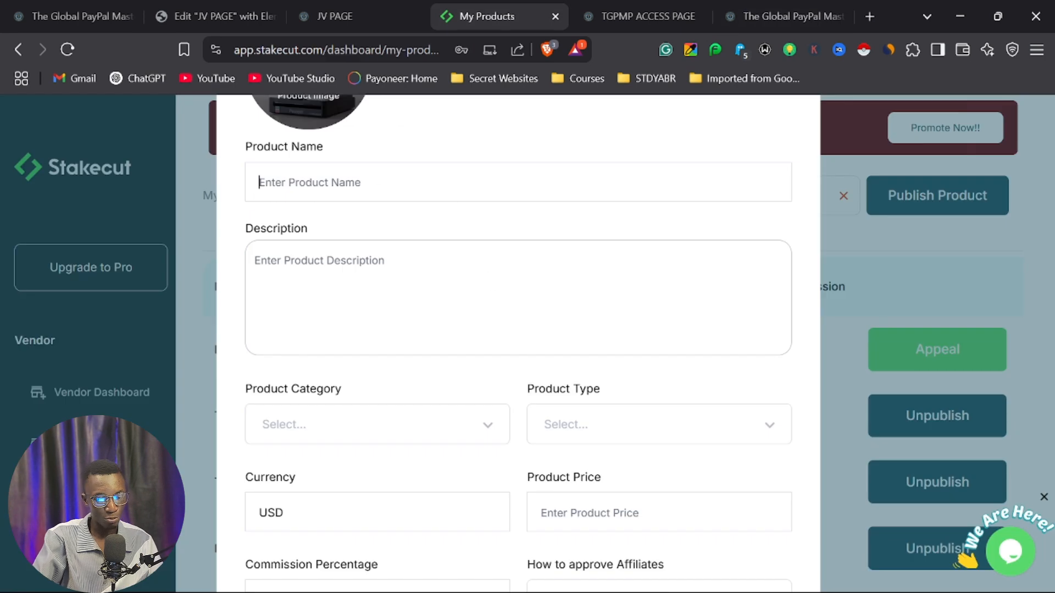
{"action": "left_click", "coordinate": [769, 16]}
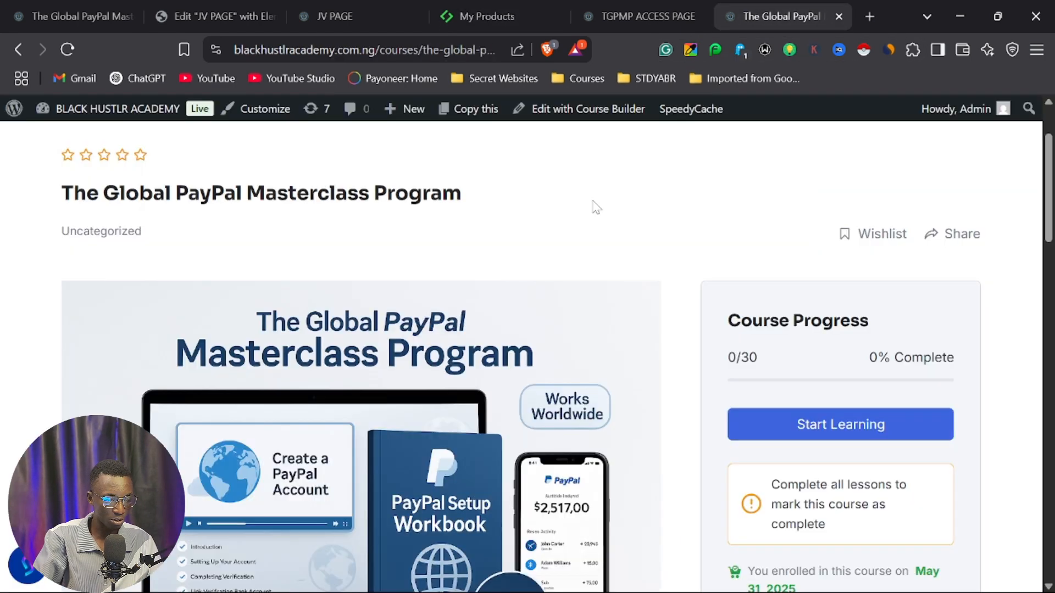
{"action": "left_click_drag", "start_coordinate": [61, 193], "coordinate": [570, 203]}
{"action": "key", "text": "ctrl+c"}
{"action": "left_click", "coordinate": [501, 16]}
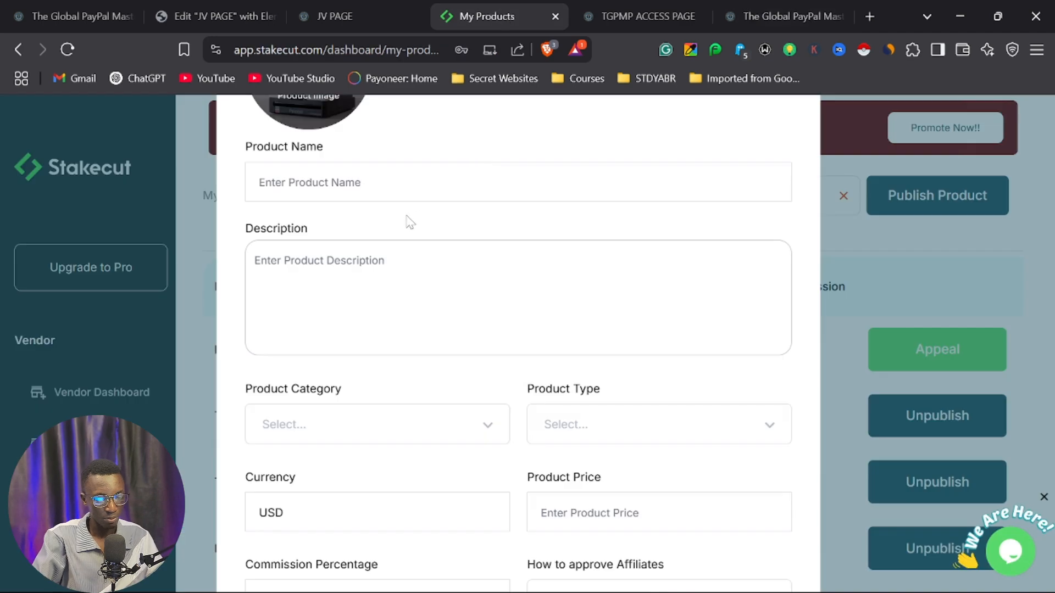
{"action": "left_click", "coordinate": [385, 182]}
{"action": "key", "text": "ctrl+v"}
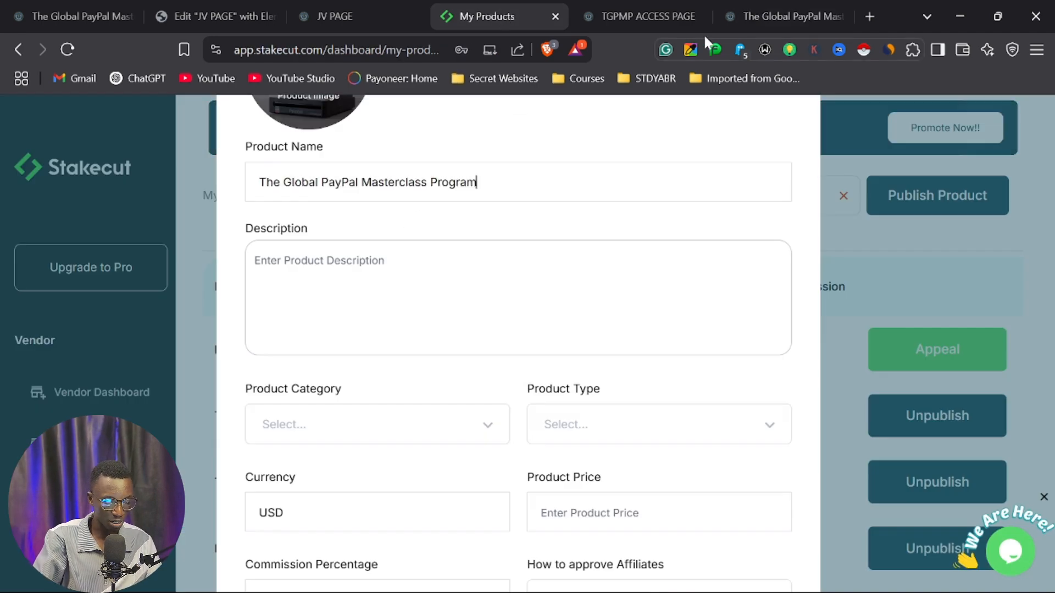
Copy the About Course paragraph from the course page, paste it as the product description, and remove the trailing blank lines.
{"action": "left_click", "coordinate": [780, 16]}
{"action": "scroll", "coordinate": [550, 316], "scroll_direction": "down", "scroll_amount": 8}
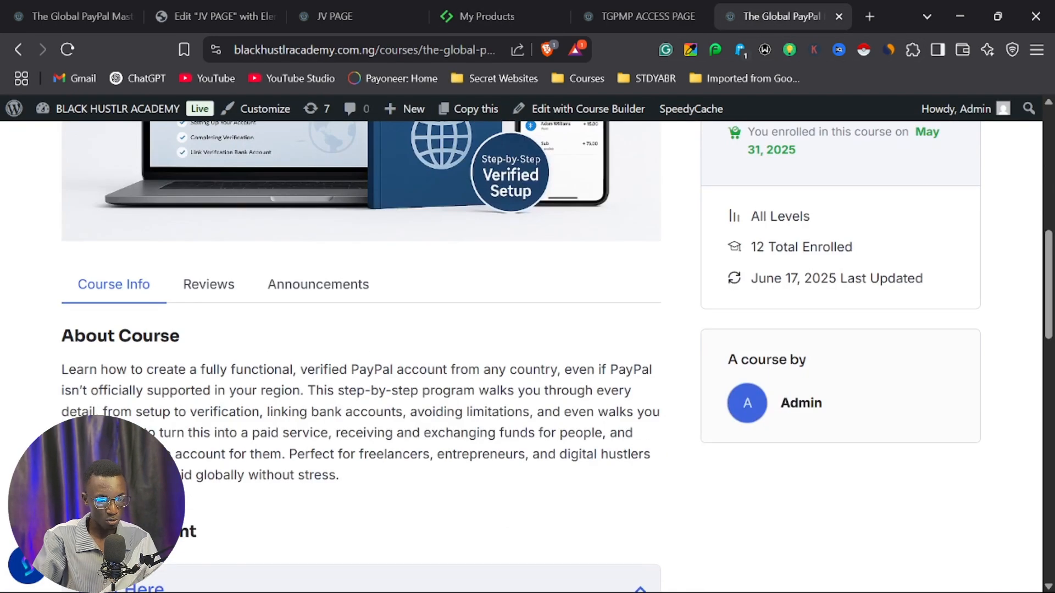
{"action": "triple_click", "coordinate": [361, 422]}
{"action": "left_click", "coordinate": [610, 16]}
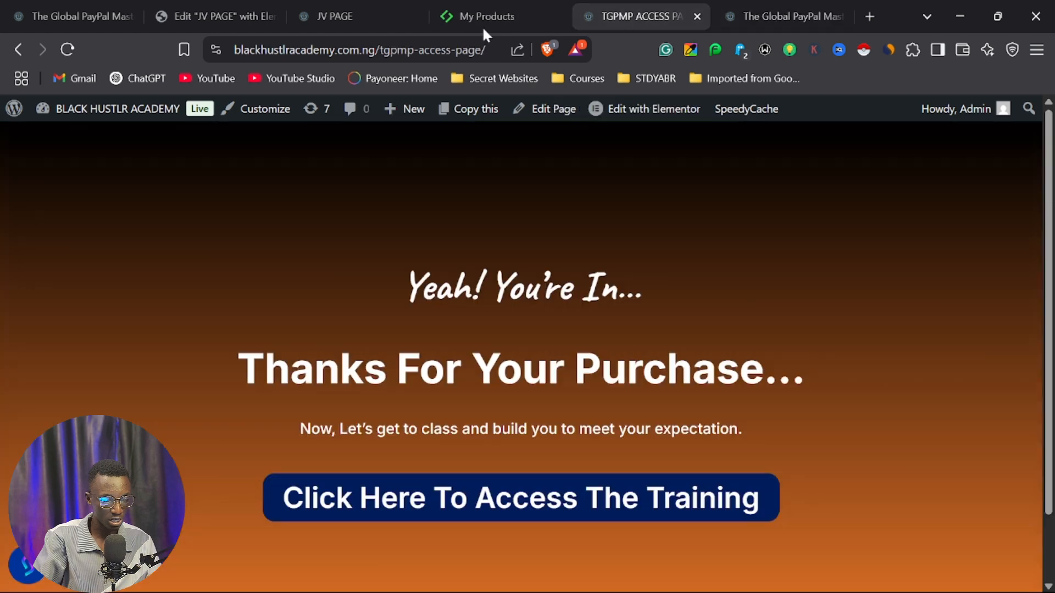
{"action": "left_click", "coordinate": [495, 15]}
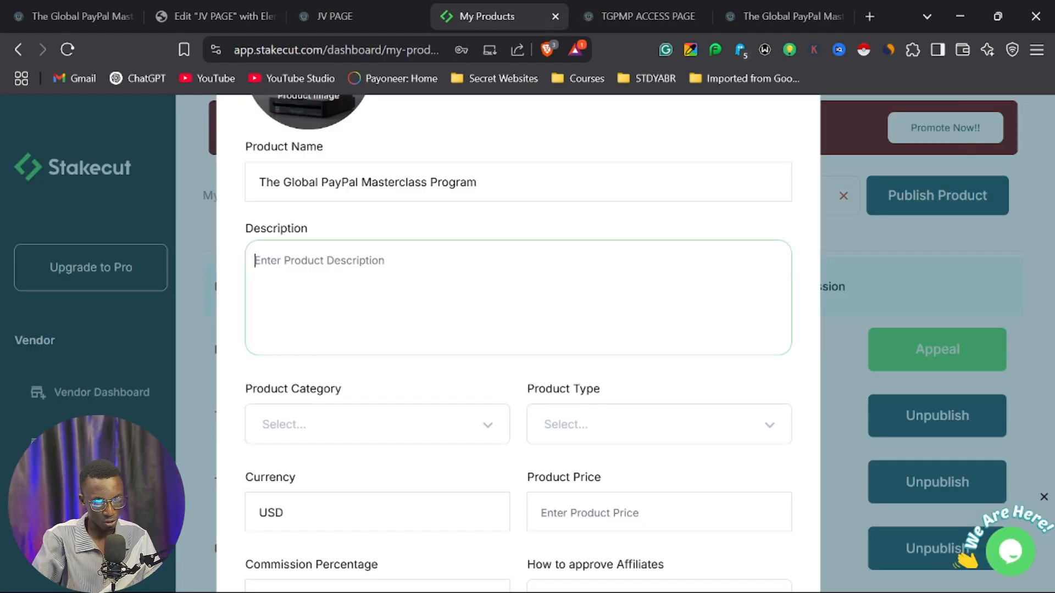
{"action": "key", "text": "ctrl+v"}
{"action": "key", "text": "BackSpace"}
{"action": "key", "text": "BackSpace"}
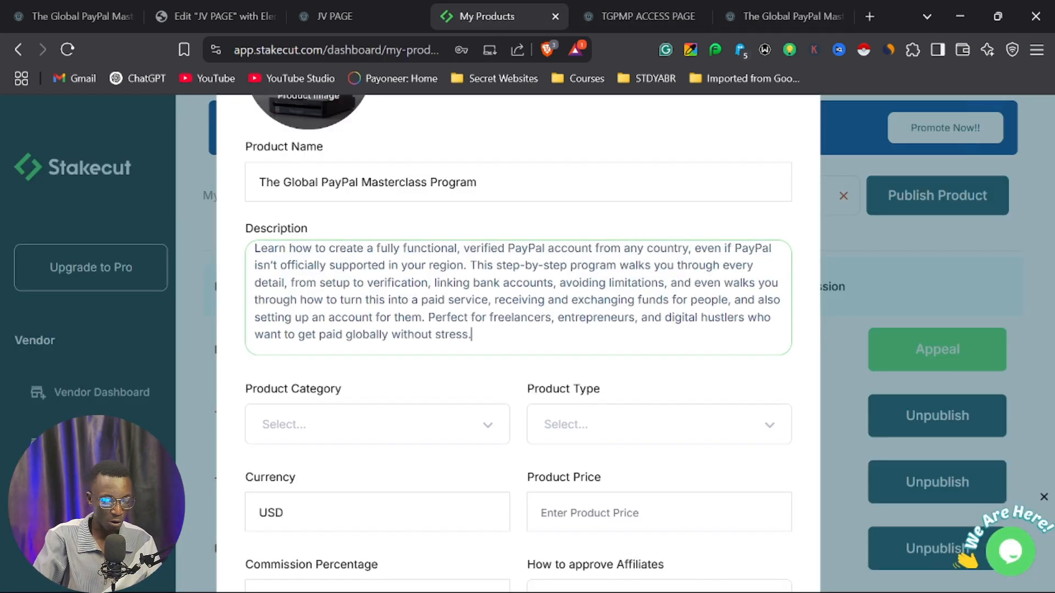
Set the product category to E-commerce and the product type to Digital.
{"action": "left_click", "coordinate": [374, 430]}
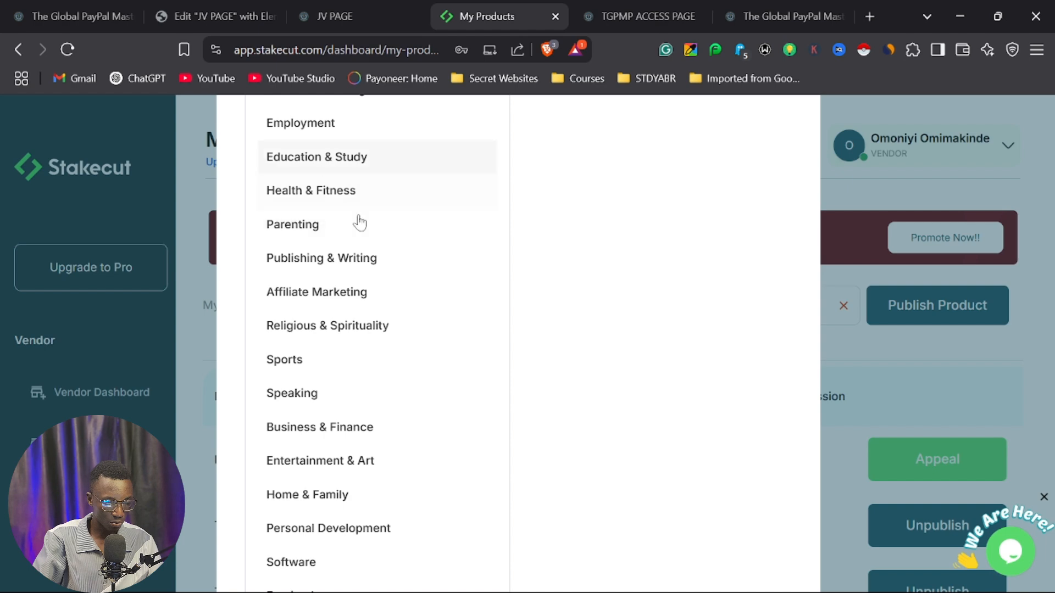
{"action": "scroll", "coordinate": [346, 385], "scroll_direction": "down", "scroll_amount": 2}
{"action": "scroll", "coordinate": [341, 429], "scroll_direction": "down", "scroll_amount": 2}
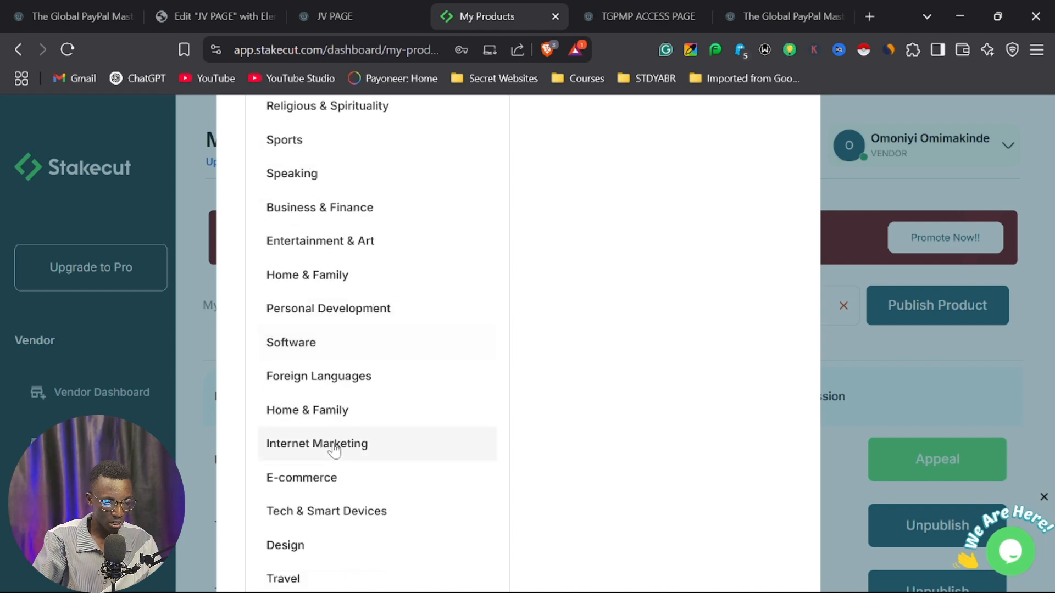
{"action": "left_click", "coordinate": [307, 479]}
{"action": "scroll", "coordinate": [603, 245], "scroll_direction": "up", "scroll_amount": 8}
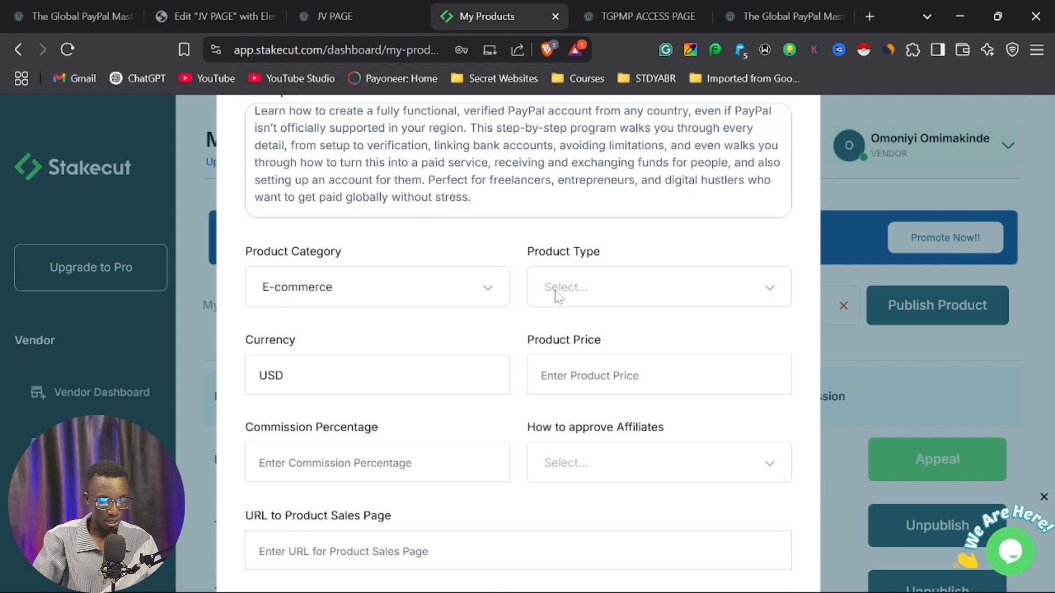
{"action": "left_click", "coordinate": [597, 299]}
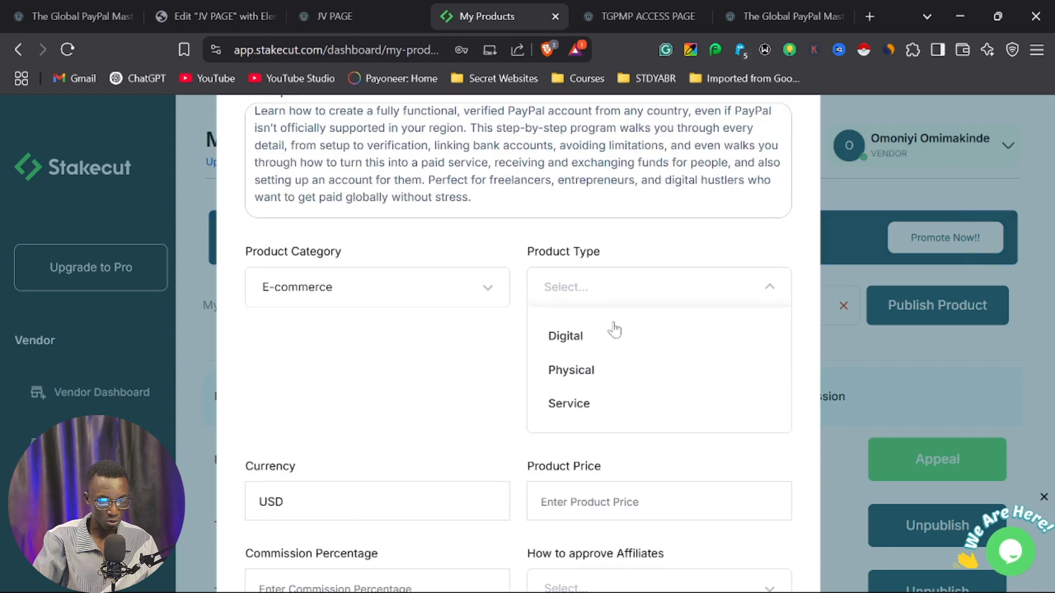
{"action": "left_click", "coordinate": [577, 342]}
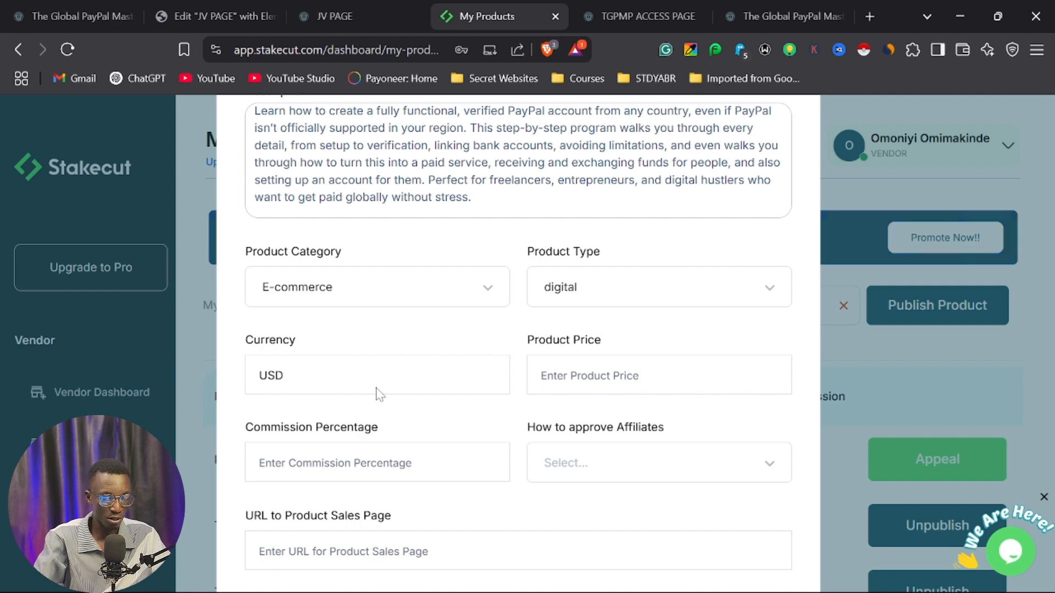
Switch to Calculator and divide 30,000 by 1,200 to work out the product price in USD.
{"action": "key", "text": "super"}
{"action": "left_click", "coordinate": [725, 181]}
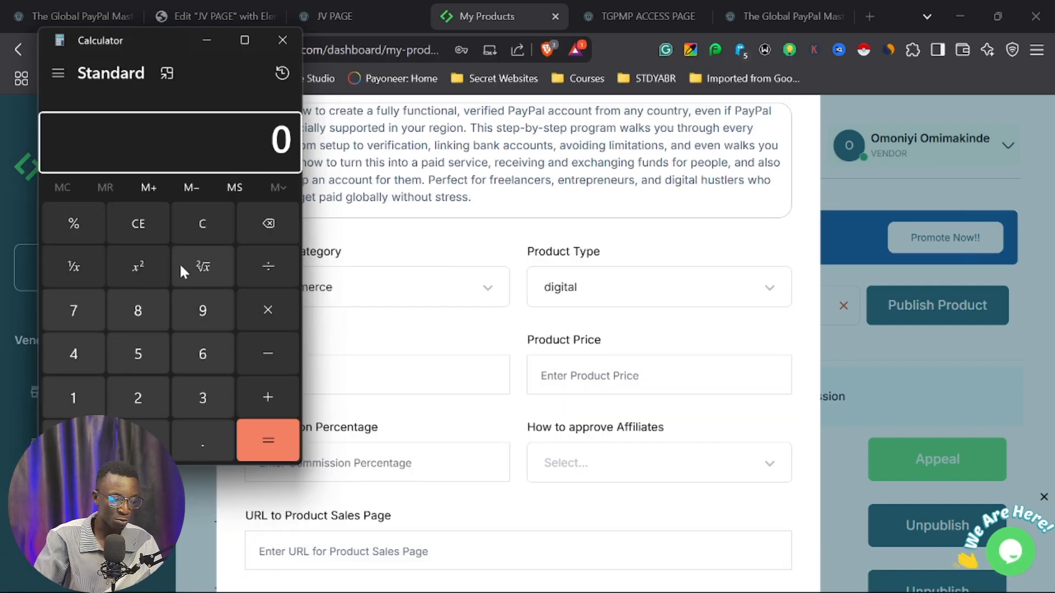
{"action": "left_click", "coordinate": [196, 391]}
{"action": "left_click", "coordinate": [140, 441]}
{"action": "left_click", "coordinate": [140, 441]}
{"action": "left_click", "coordinate": [140, 441]}
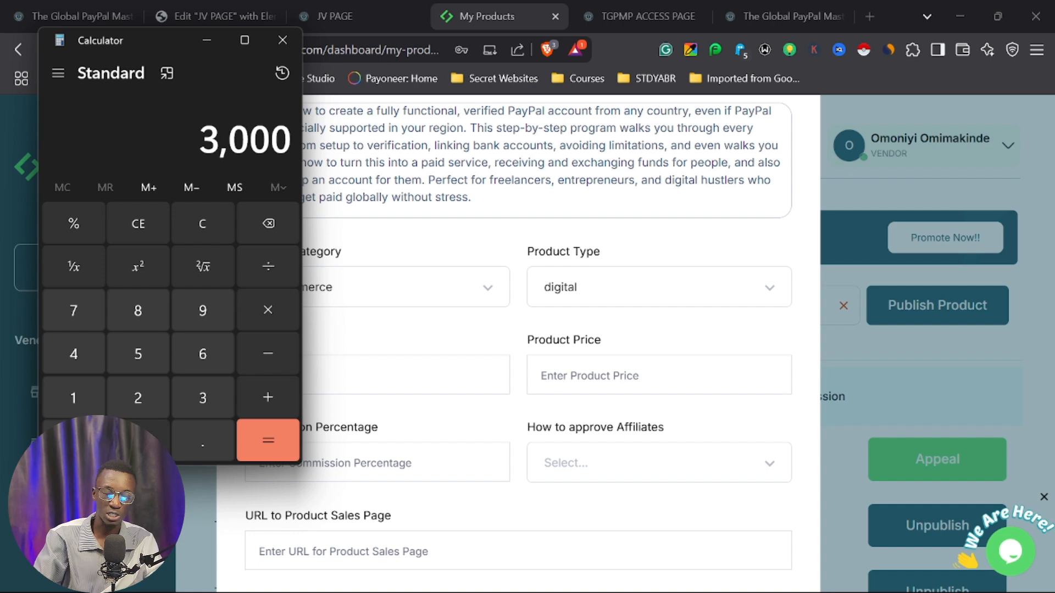
{"action": "left_click", "coordinate": [139, 442]}
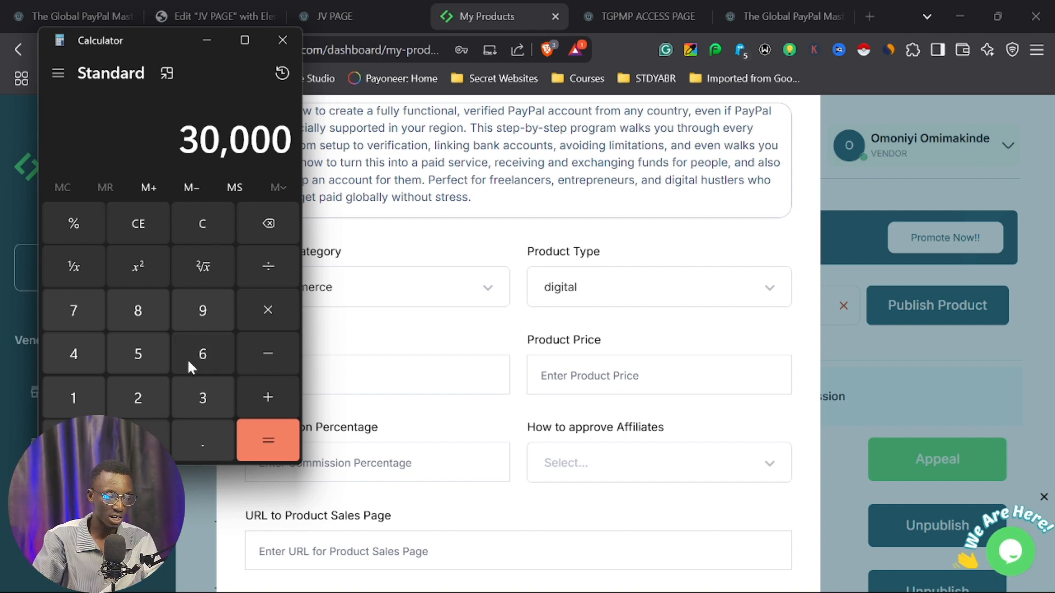
{"action": "left_click", "coordinate": [259, 268]}
{"action": "left_click", "coordinate": [93, 391]}
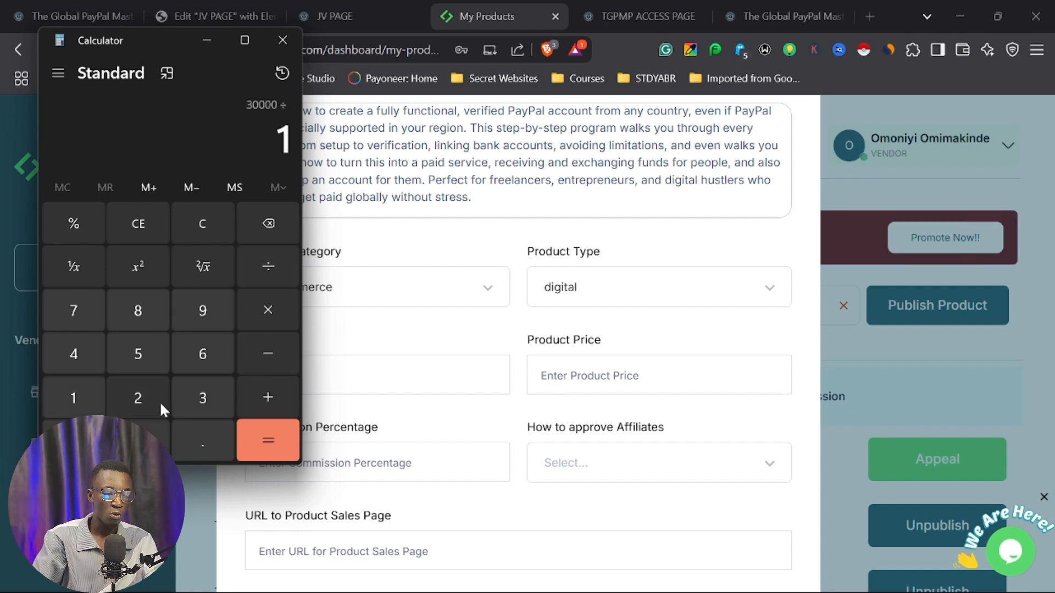
{"action": "left_click", "coordinate": [159, 401]}
{"action": "left_click", "coordinate": [145, 439]}
{"action": "left_click", "coordinate": [145, 440]}
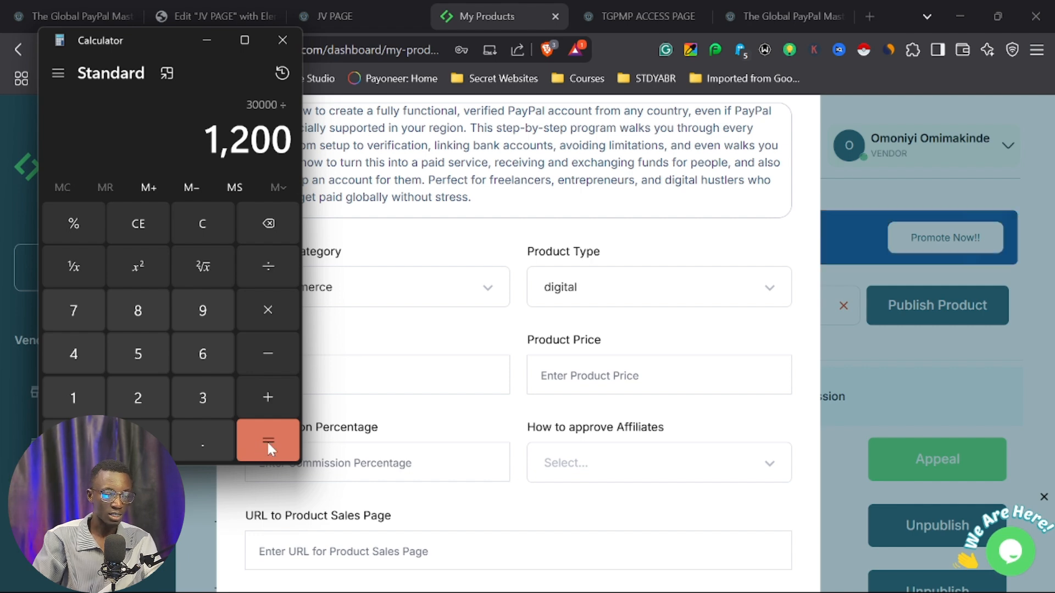
{"action": "left_click", "coordinate": [269, 440]}
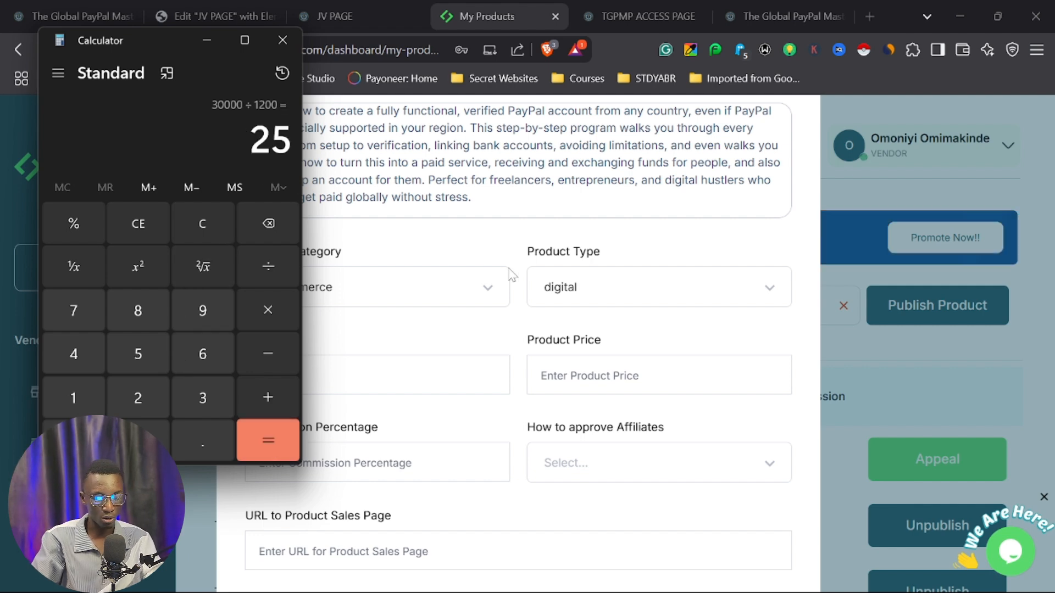
Set the product price to 25 USD, the commission percentage to 45, and affiliate approval to Automatic.
{"action": "left_click", "coordinate": [583, 375]}
{"action": "type", "text": "25"}
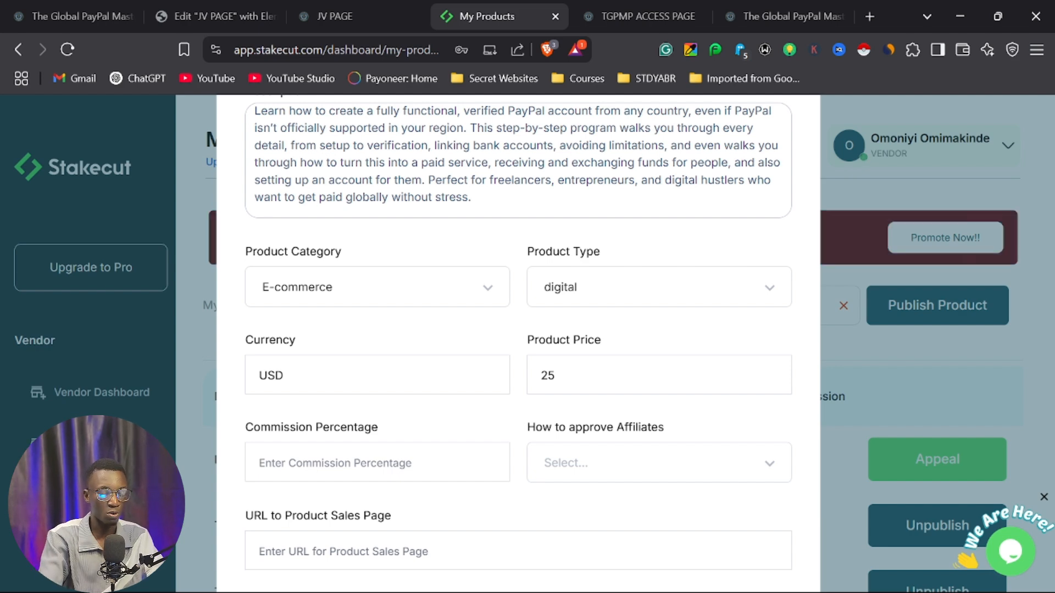
{"action": "type", "text": "45"}
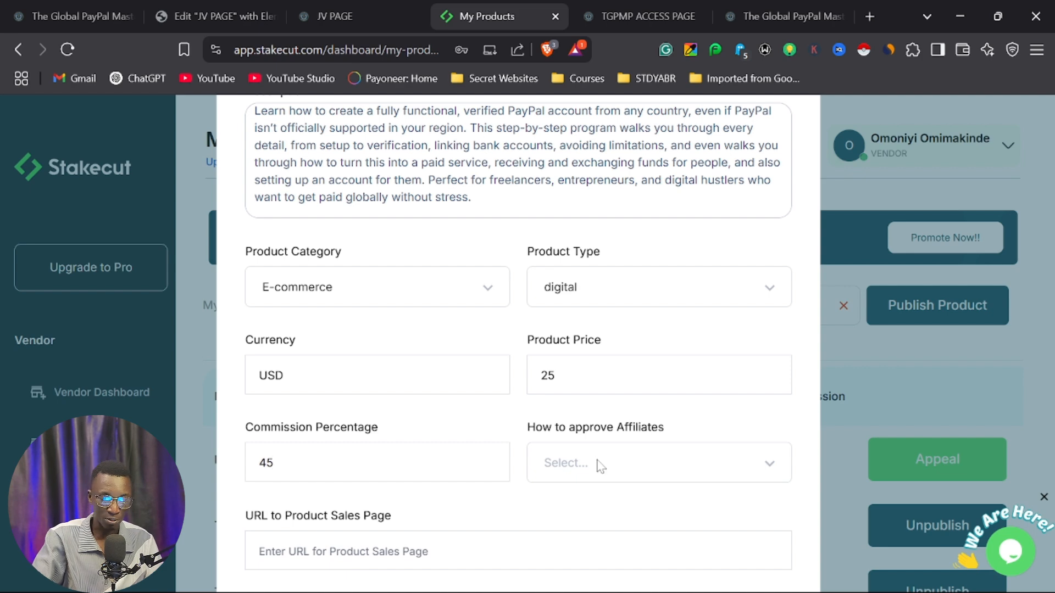
{"action": "left_click", "coordinate": [635, 463]}
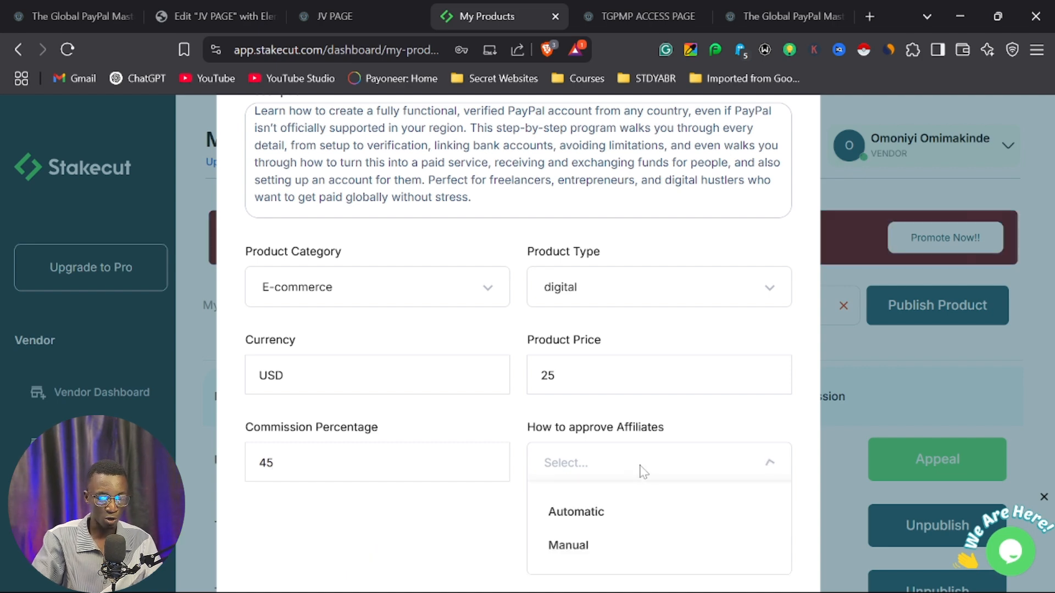
{"action": "left_click", "coordinate": [594, 514]}
Copy the sales page address, blackhustlracademy.com.ng/tgpmprosc/, and paste it as the URL to the product sales page.
{"action": "scroll", "coordinate": [411, 517], "scroll_direction": "down", "scroll_amount": 2}
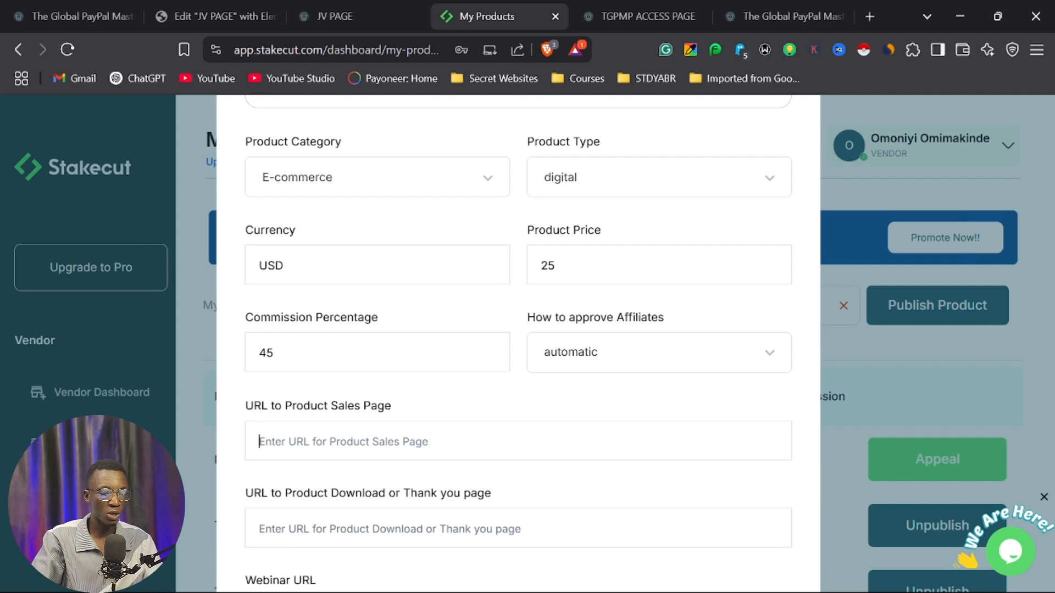
{"action": "left_click", "coordinate": [324, 20]}
{"action": "left_click", "coordinate": [211, 18]}
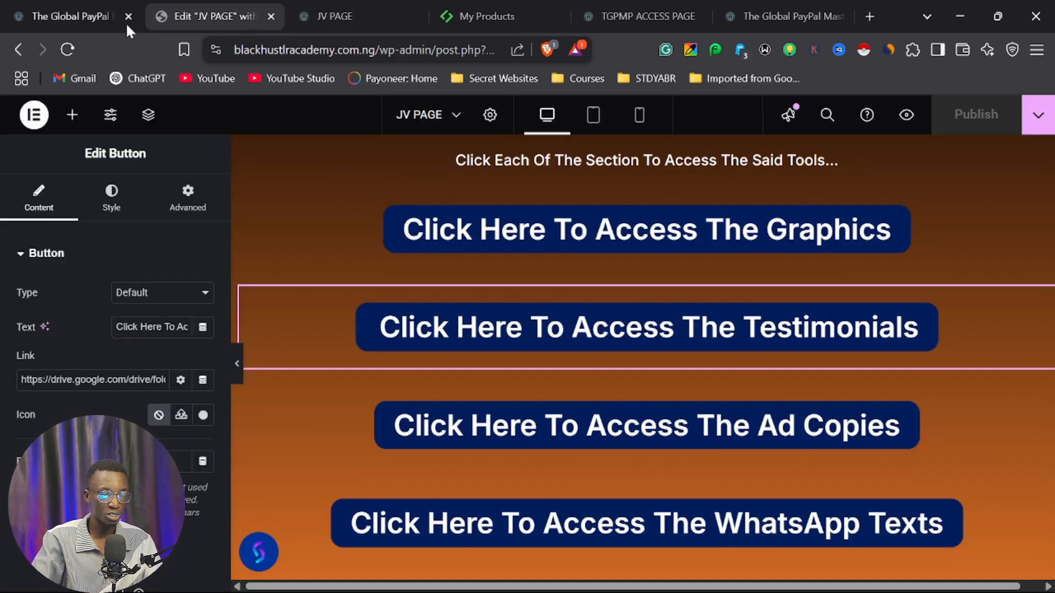
{"action": "left_click", "coordinate": [126, 26]}
{"action": "left_click", "coordinate": [434, 51]}
{"action": "key", "text": "ctrl+c"}
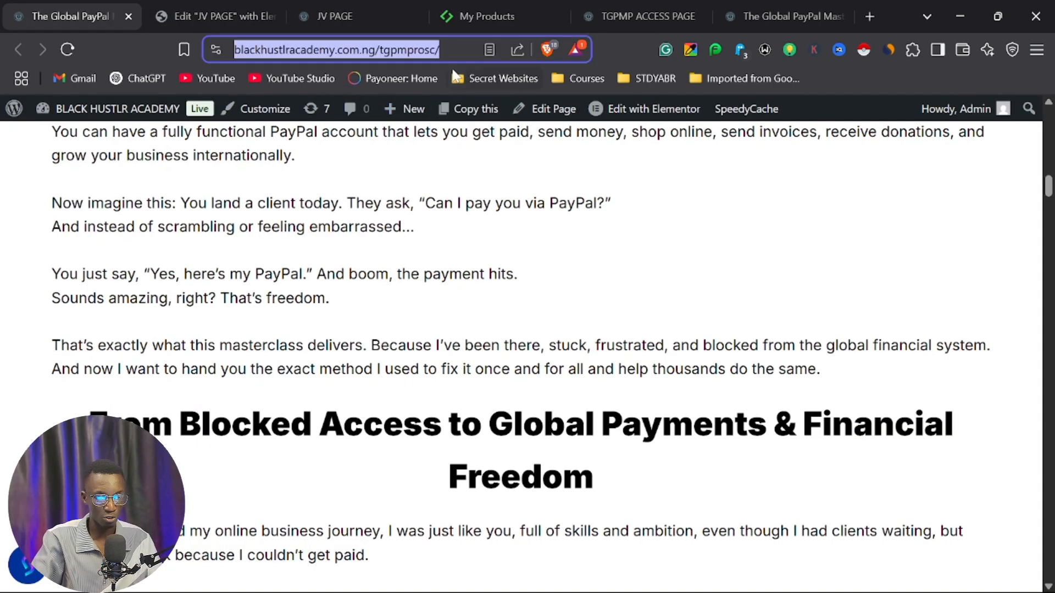
{"action": "left_click", "coordinate": [494, 14]}
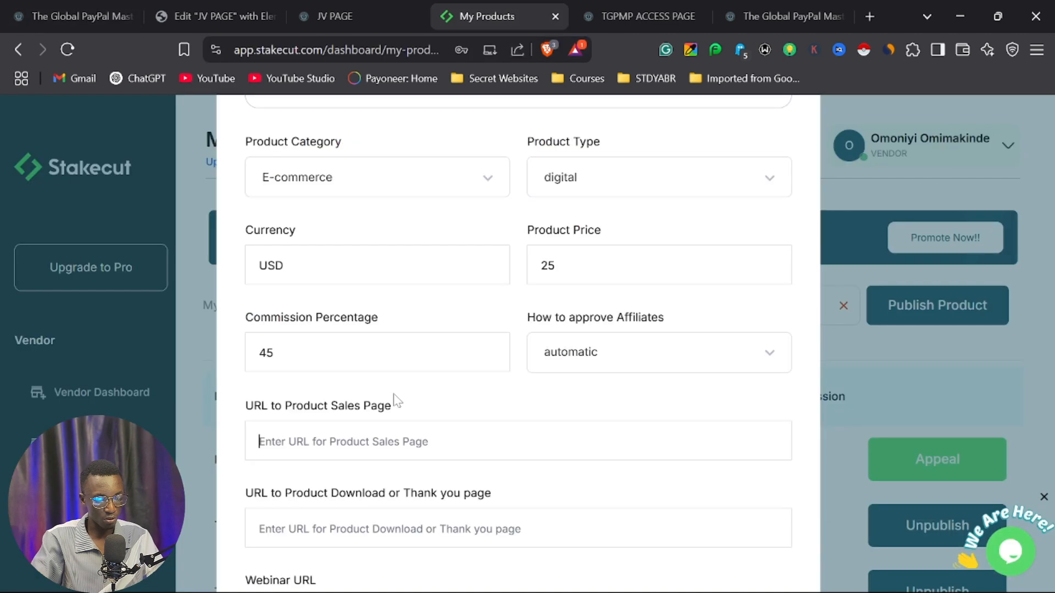
{"action": "key", "text": "ctrl+v"}
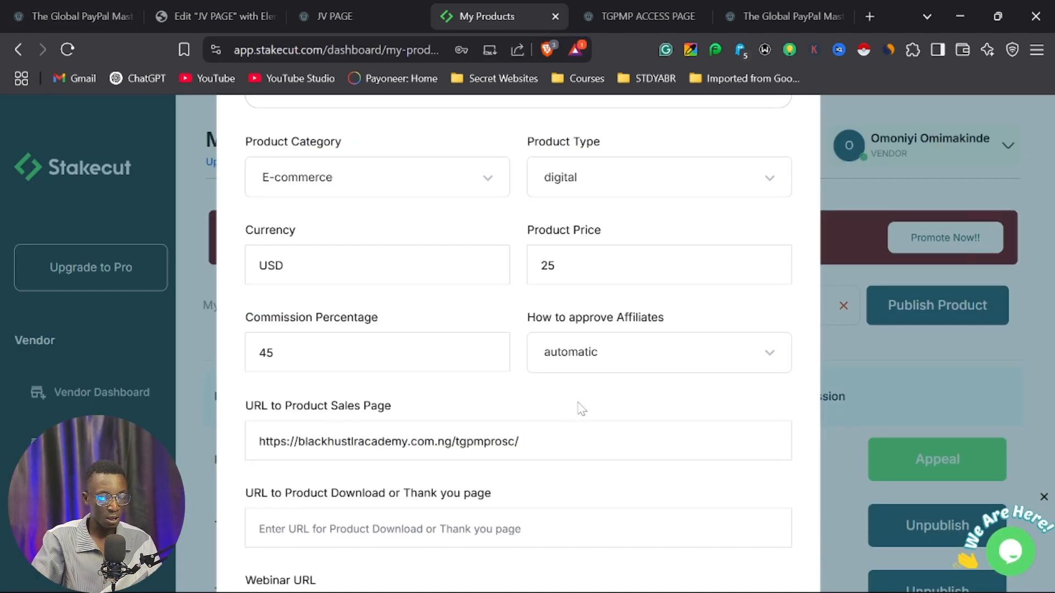
Copy the access page address, blackhustlracademy.com.ng/tgpmp-access-page/, and paste it as the product download or thank you page URL.
{"action": "scroll", "coordinate": [582, 409], "scroll_direction": "down", "scroll_amount": 2}
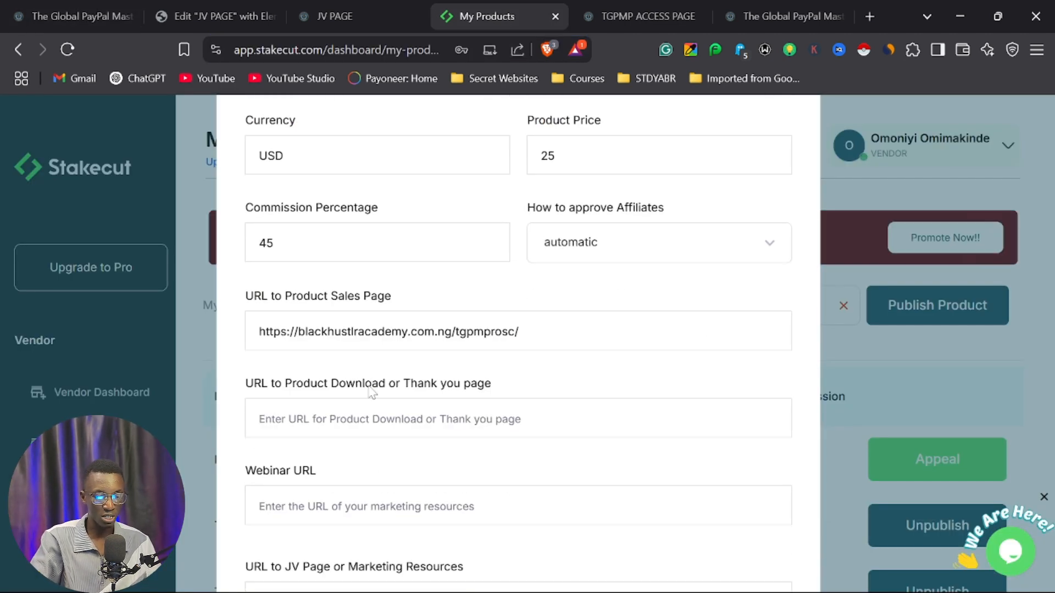
{"action": "left_click", "coordinate": [647, 10]}
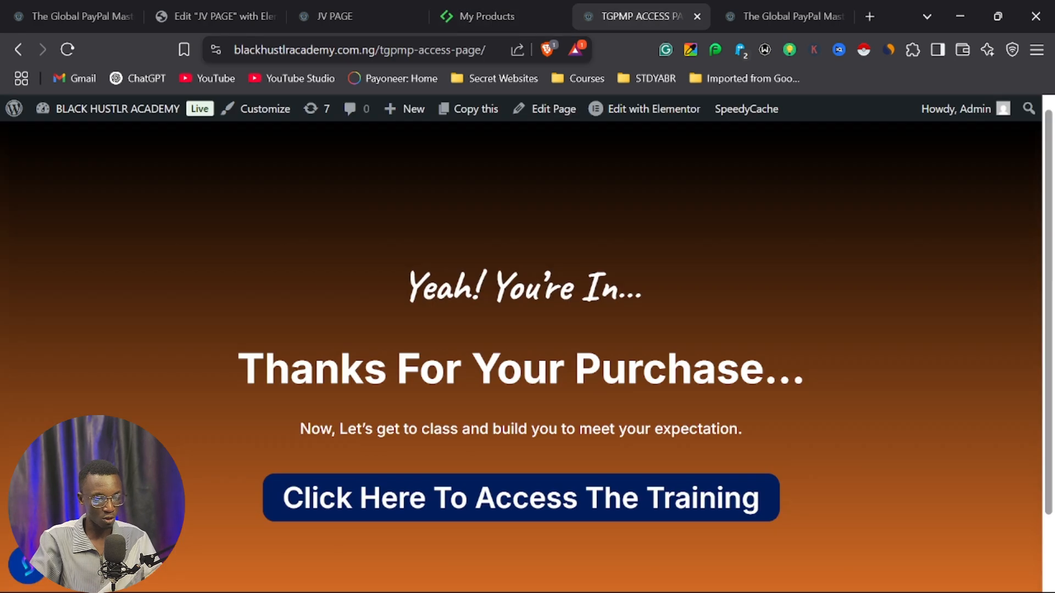
{"action": "left_click", "coordinate": [456, 52]}
{"action": "key", "text": "ctrl+c"}
{"action": "left_click", "coordinate": [71, 16]}
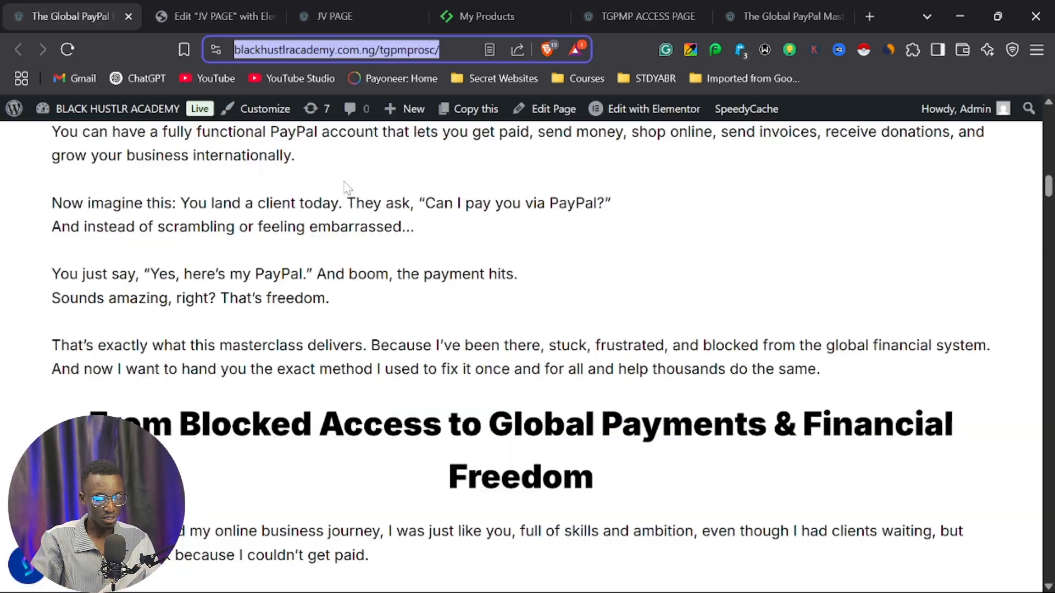
{"action": "left_click", "coordinate": [487, 11]}
{"action": "left_click", "coordinate": [335, 11]}
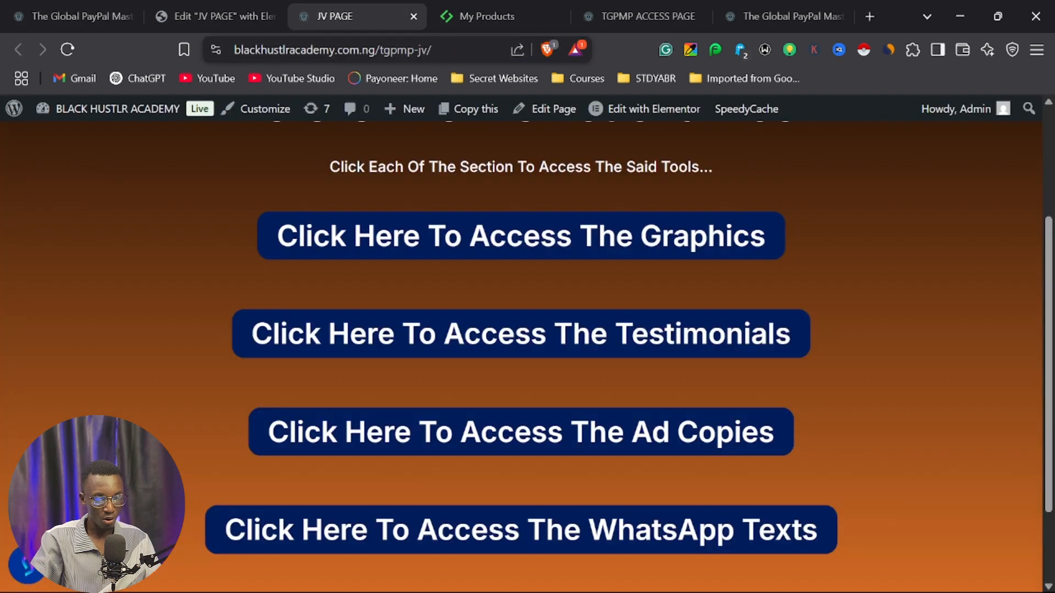
{"action": "left_click", "coordinate": [230, 11]}
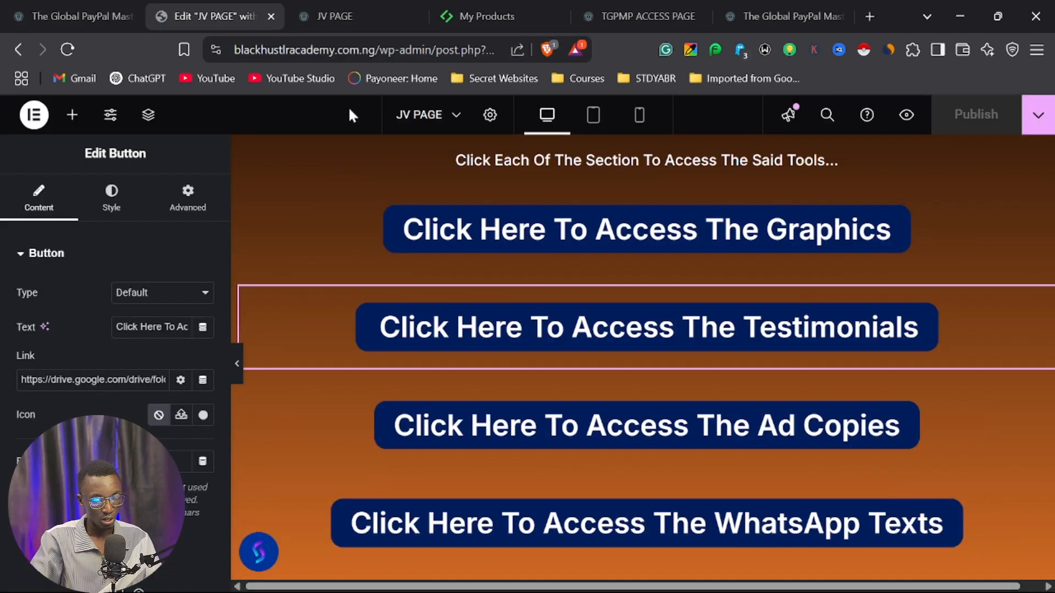
{"action": "left_click", "coordinate": [511, 12]}
{"action": "key", "text": "ctrl+v"}
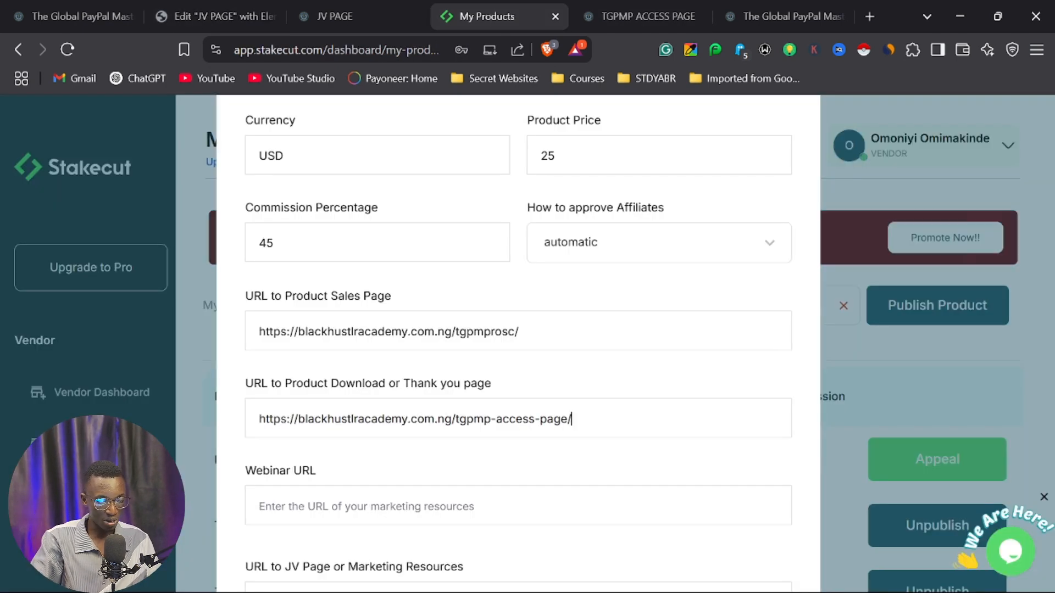
Copy the JV page address, blackhustlracademy.com.ng/tgpmp-jv/, and paste it as the URL to the JV page or marketing resources.
{"action": "scroll", "coordinate": [463, 457], "scroll_direction": "down", "scroll_amount": 2}
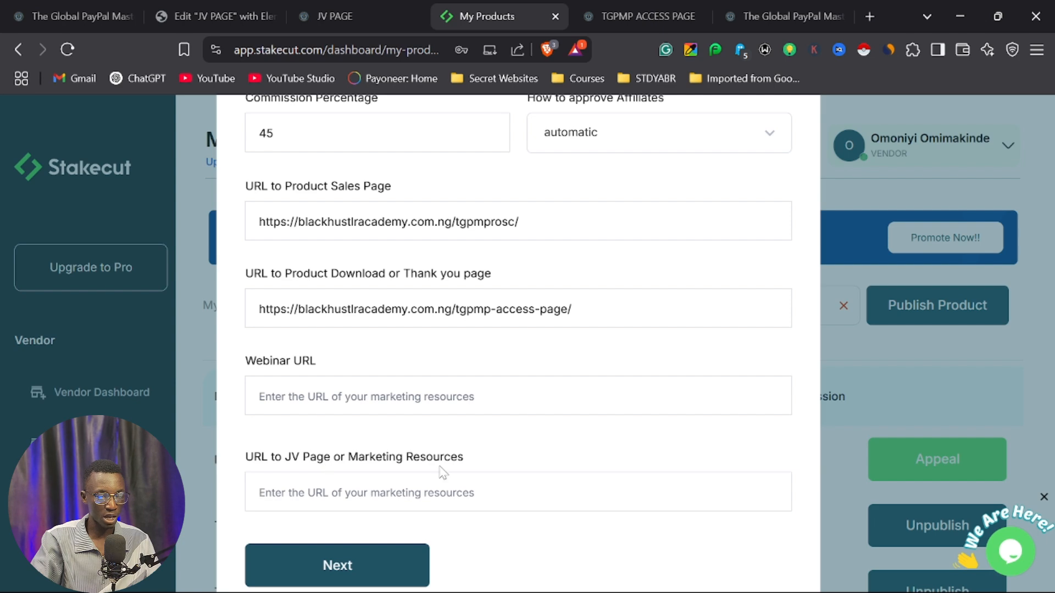
{"action": "left_click", "coordinate": [335, 2]}
{"action": "left_click", "coordinate": [418, 50]}
{"action": "key", "text": "ctrl+c"}
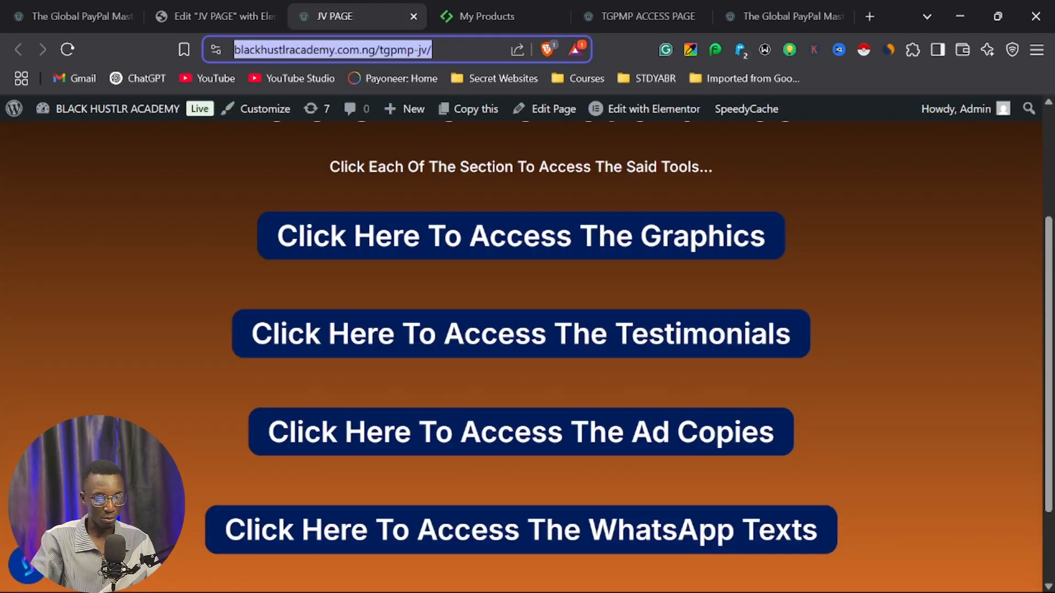
{"action": "left_click", "coordinate": [495, 16]}
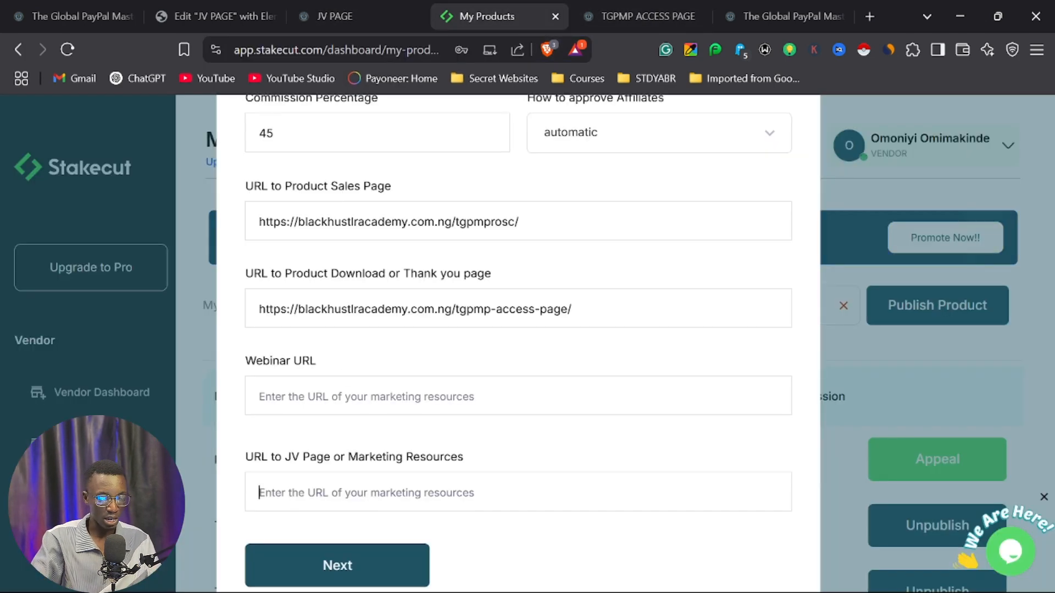
{"action": "key", "text": "ctrl+v"}
Upload the image file The Global PayPal Masterclass Program from the Downloads folder as the product image.
{"action": "scroll", "coordinate": [454, 449], "scroll_direction": "down", "scroll_amount": 2}
{"action": "scroll", "coordinate": [469, 445], "scroll_direction": "up", "scroll_amount": 10}
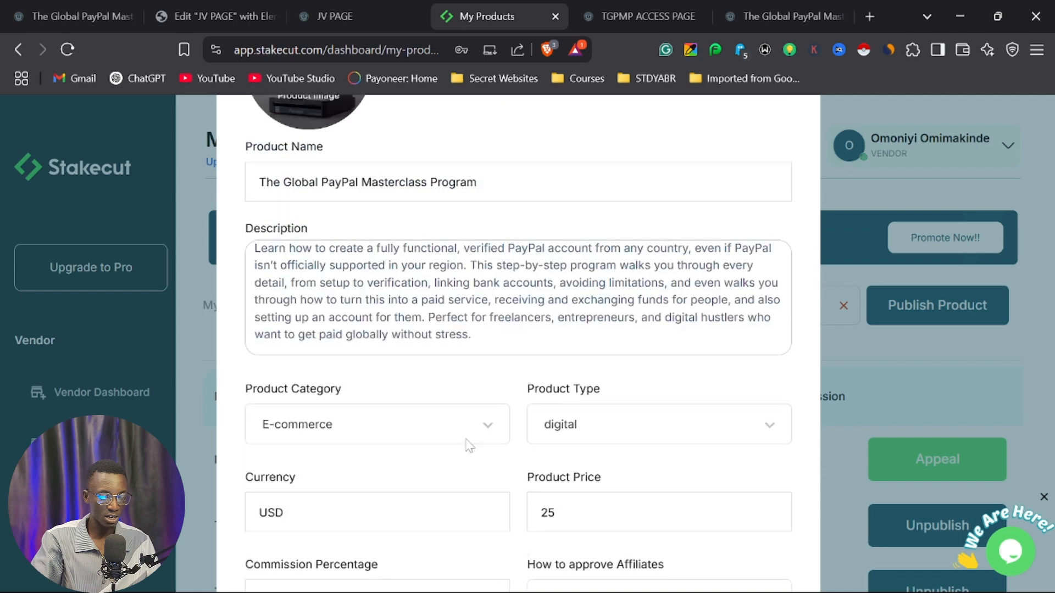
{"action": "scroll", "coordinate": [391, 245], "scroll_direction": "up", "scroll_amount": 2}
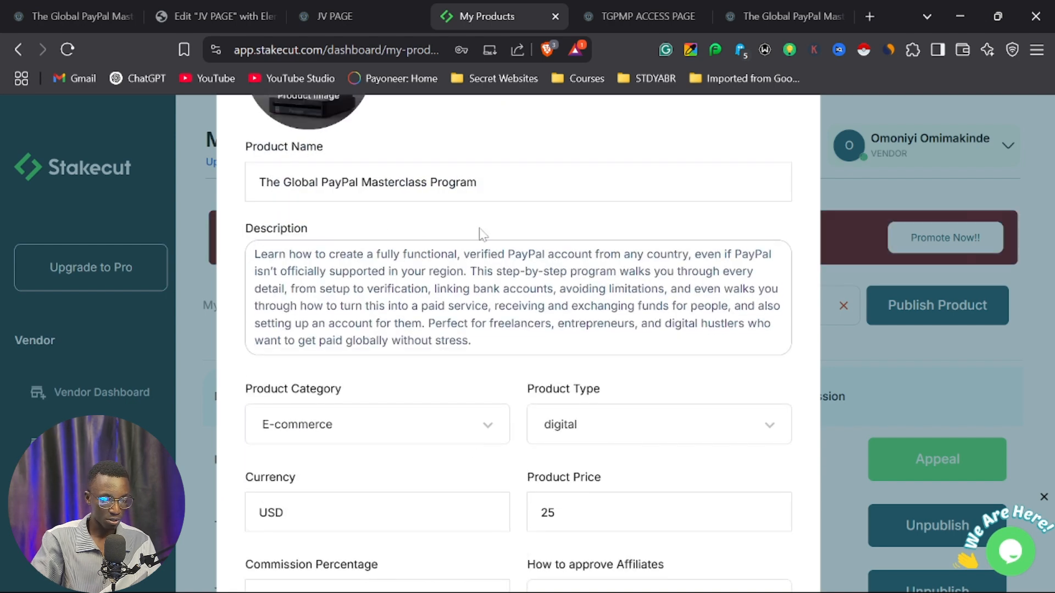
{"action": "left_click", "coordinate": [311, 99]}
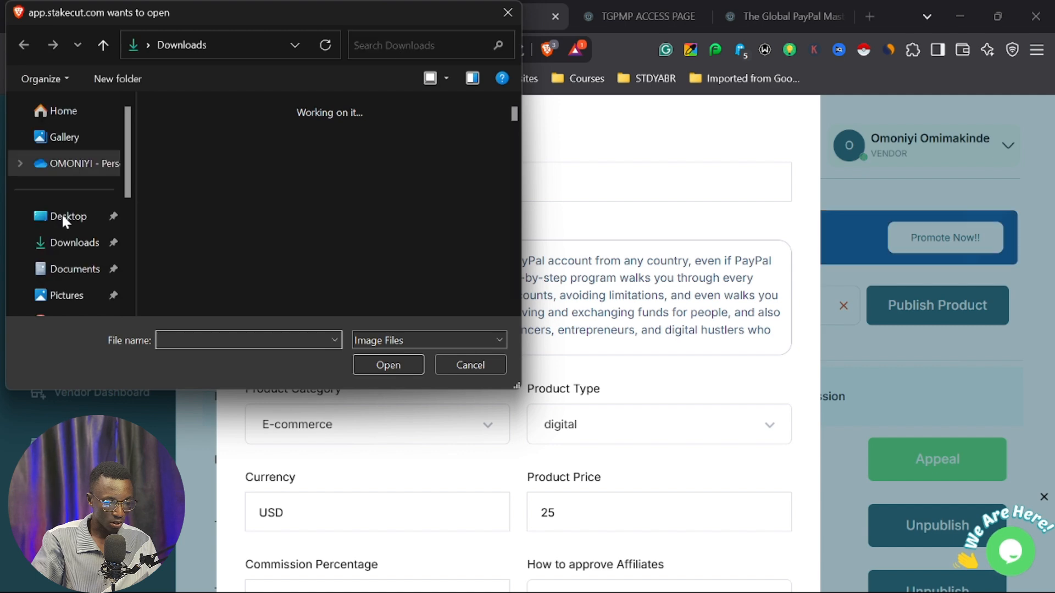
{"action": "left_click", "coordinate": [71, 247]}
{"action": "scroll", "coordinate": [296, 220], "scroll_direction": "down", "scroll_amount": 5}
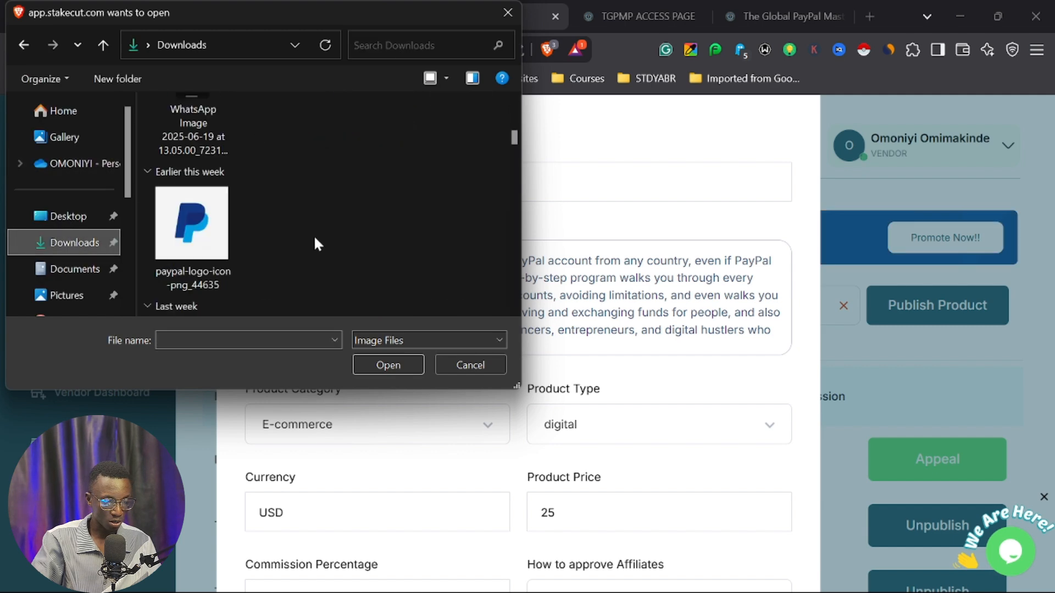
{"action": "scroll", "coordinate": [281, 249], "scroll_direction": "down", "scroll_amount": 10}
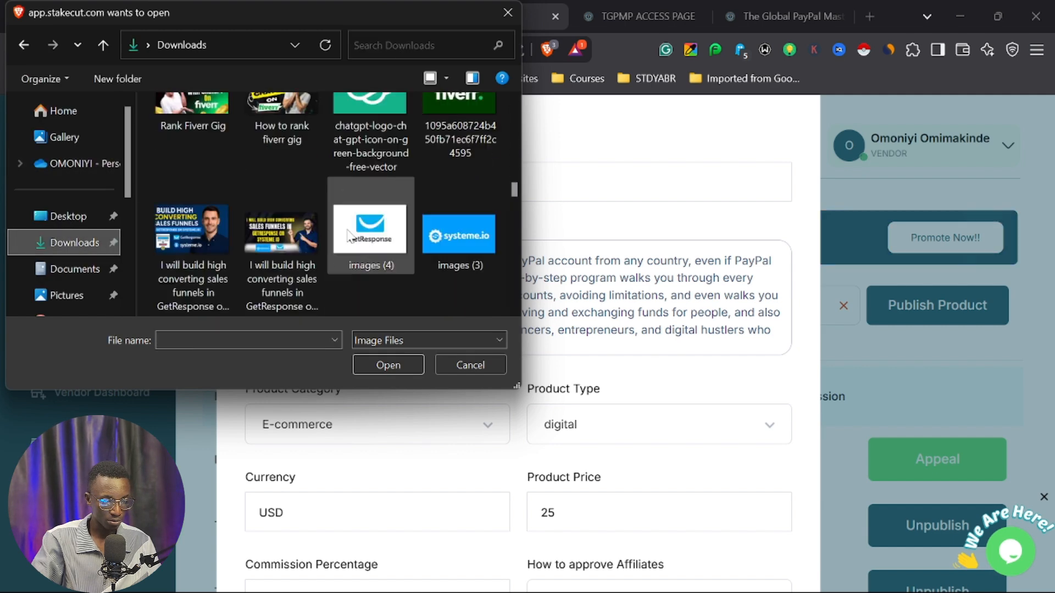
{"action": "scroll", "coordinate": [361, 240], "scroll_direction": "down", "scroll_amount": 10}
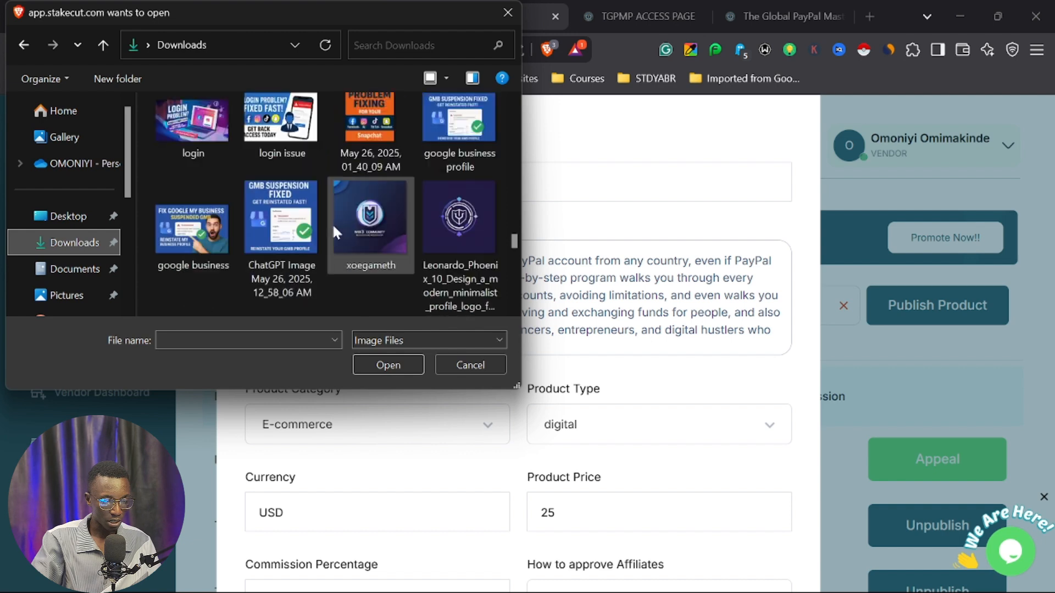
{"action": "scroll", "coordinate": [353, 231], "scroll_direction": "down", "scroll_amount": 10}
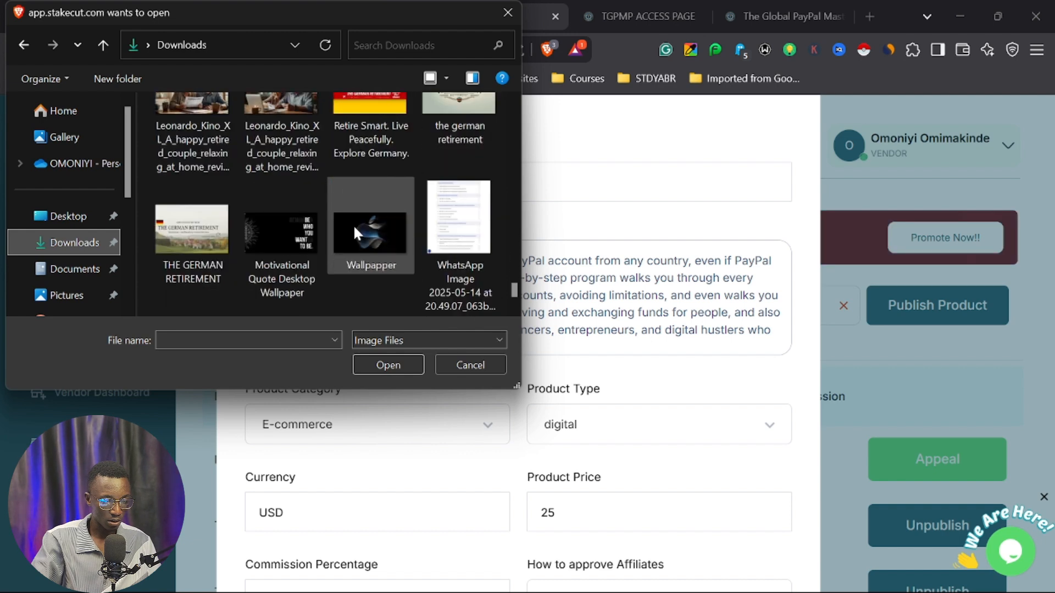
{"action": "left_click", "coordinate": [277, 244]}
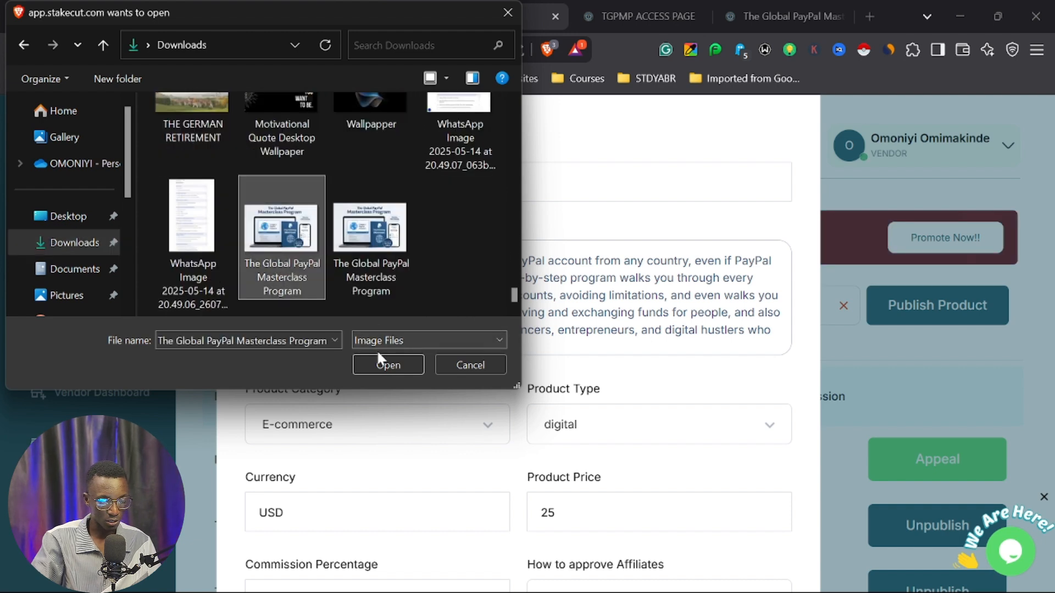
{"action": "left_click", "coordinate": [380, 365]}
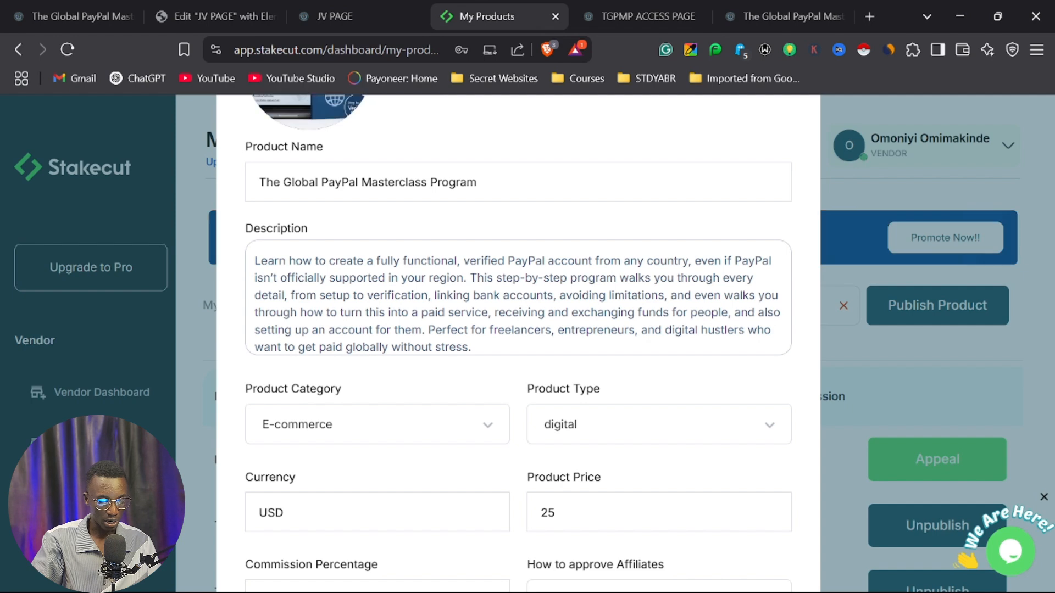
Submit the completed product form and bring up the pixel code and pay button sections of the Product Details page.
{"action": "scroll", "coordinate": [566, 458], "scroll_direction": "down", "scroll_amount": 10}
{"action": "left_click", "coordinate": [387, 466]}
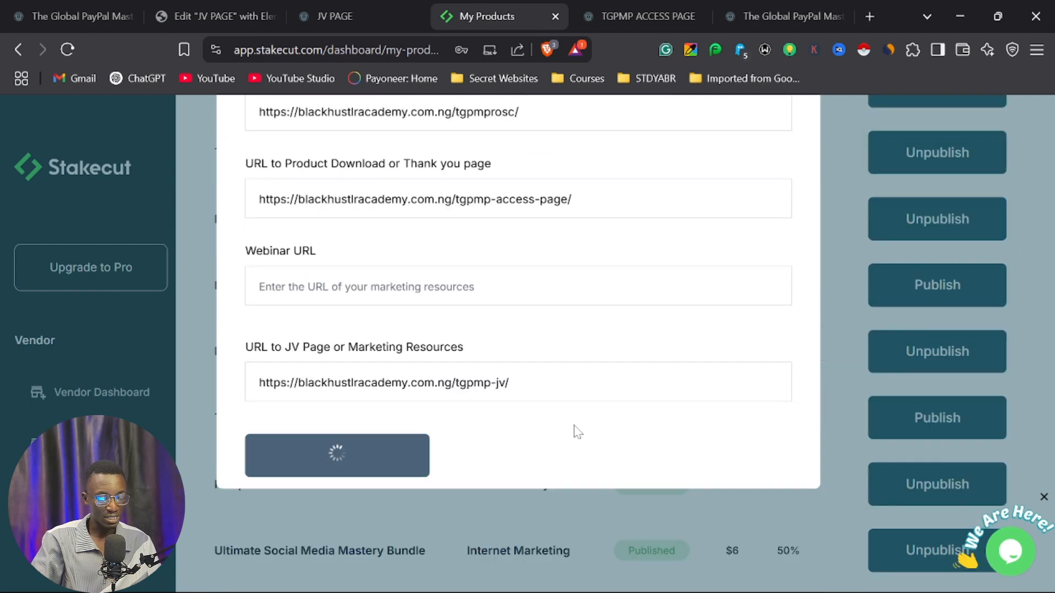
{"action": "scroll", "coordinate": [588, 400], "scroll_direction": "down", "scroll_amount": 2}
{"action": "scroll", "coordinate": [589, 403], "scroll_direction": "down", "scroll_amount": 2}
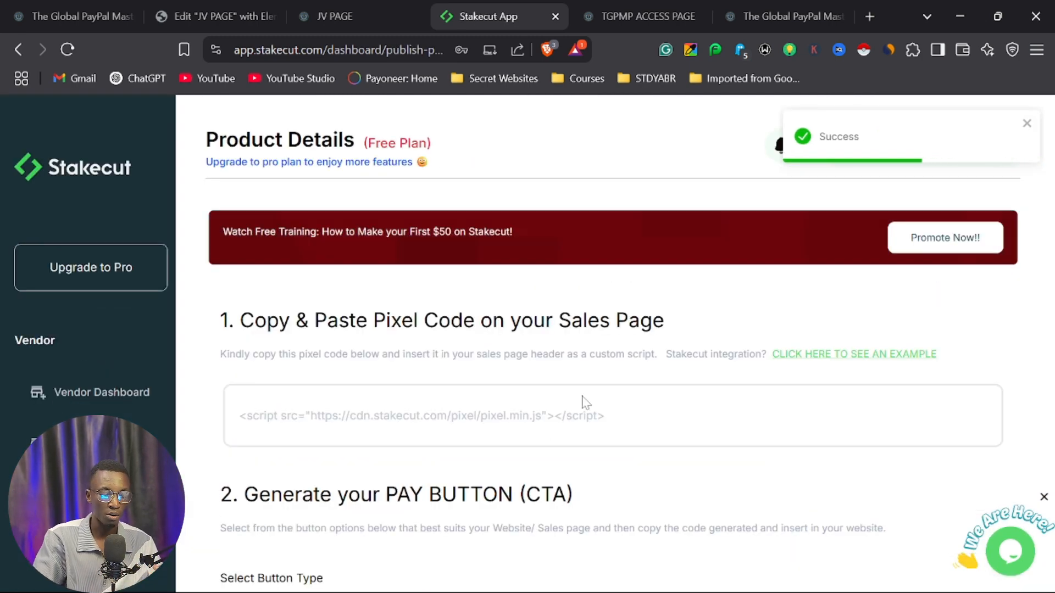
{"action": "scroll", "coordinate": [282, 293], "scroll_direction": "down", "scroll_amount": 2}
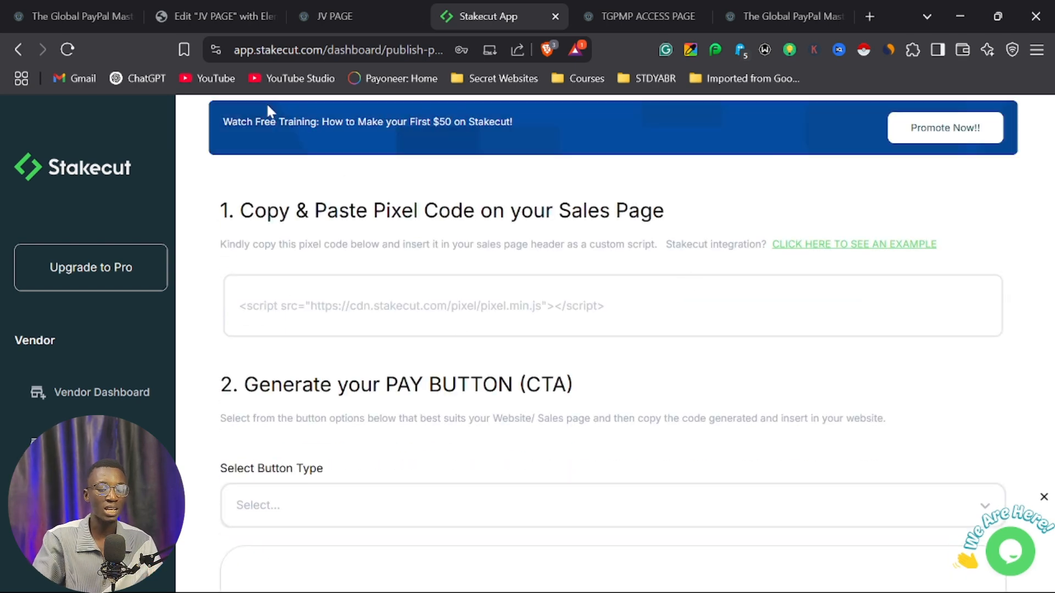
Close the JV page editor, the JV page and the TGPMP access page.
{"action": "left_click", "coordinate": [226, 13]}
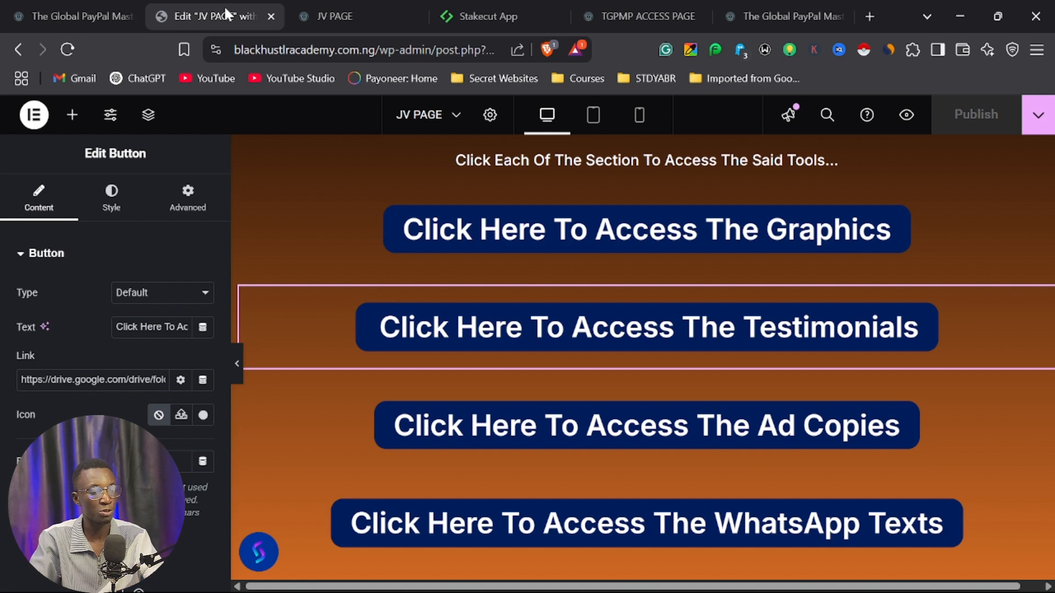
{"action": "left_click", "coordinate": [272, 17]}
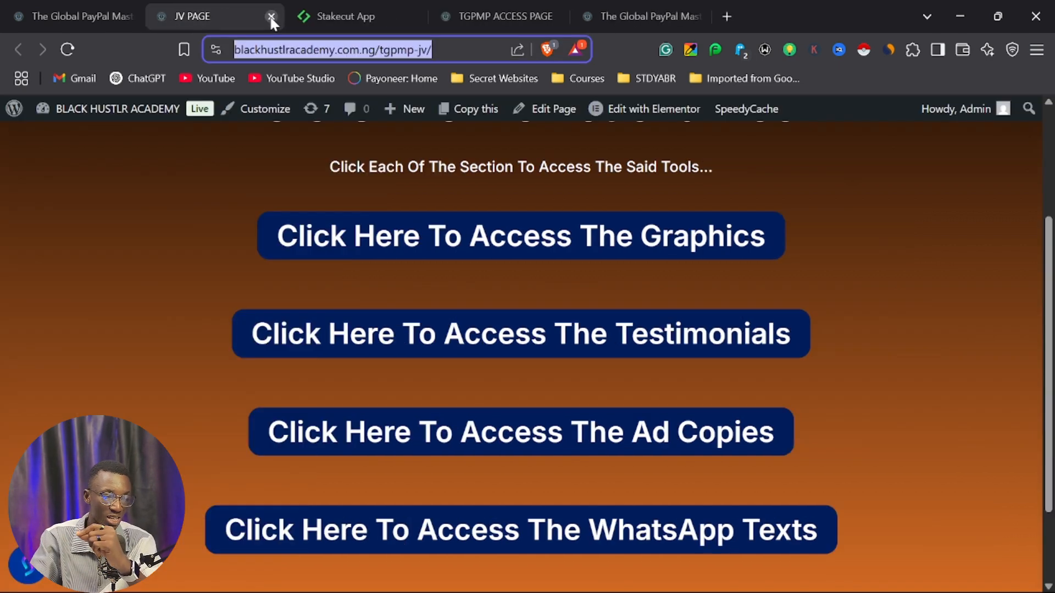
{"action": "left_click", "coordinate": [271, 17]}
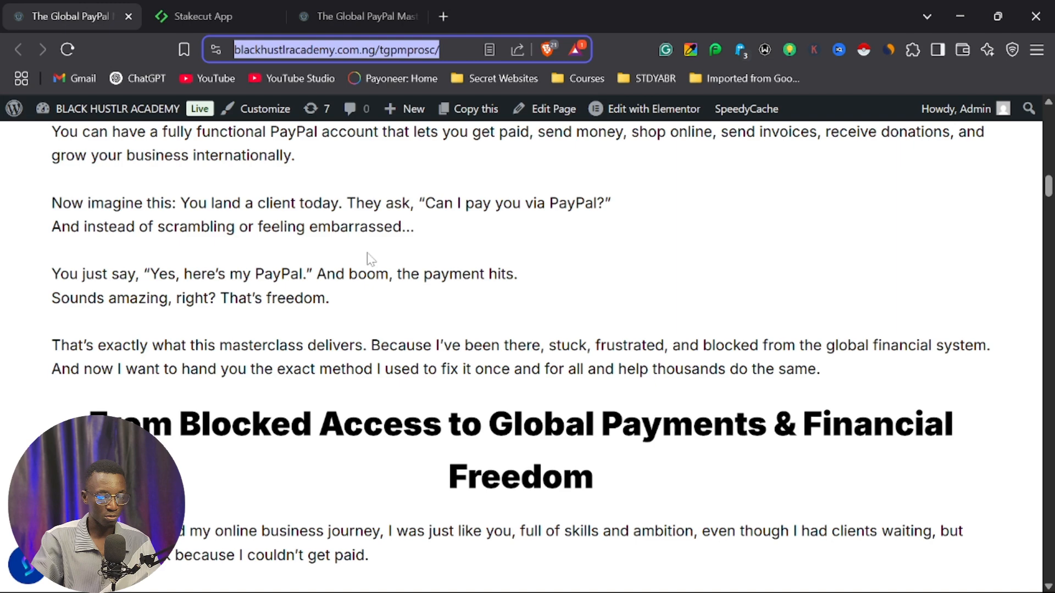
Open the tgpmprosc sales page for editing with Elementor.
{"action": "scroll", "coordinate": [371, 261], "scroll_direction": "up", "scroll_amount": 7}
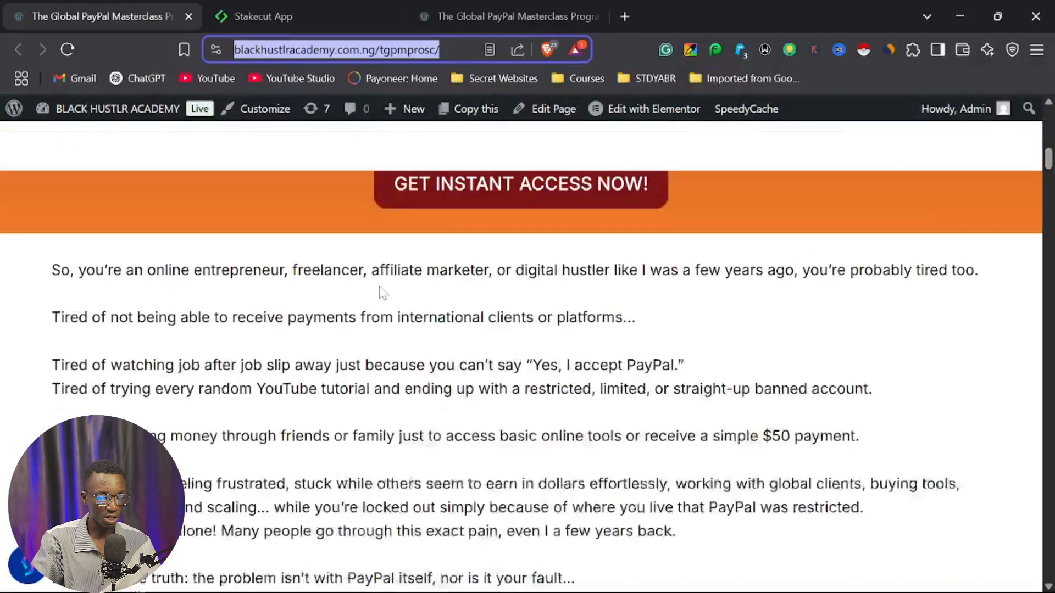
{"action": "scroll", "coordinate": [383, 293], "scroll_direction": "up", "scroll_amount": 5}
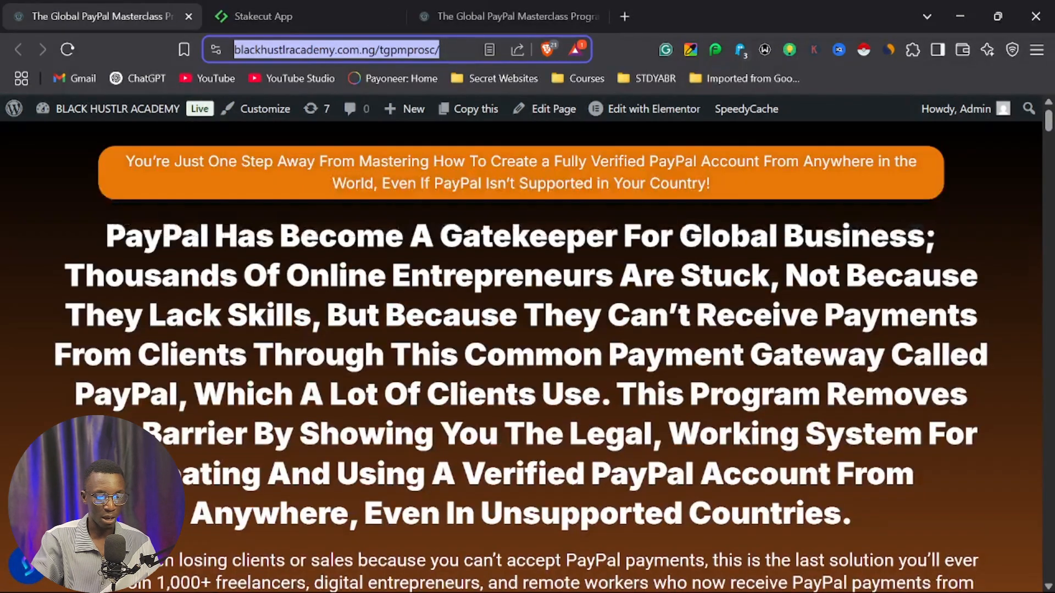
{"action": "left_click", "coordinate": [651, 111]}
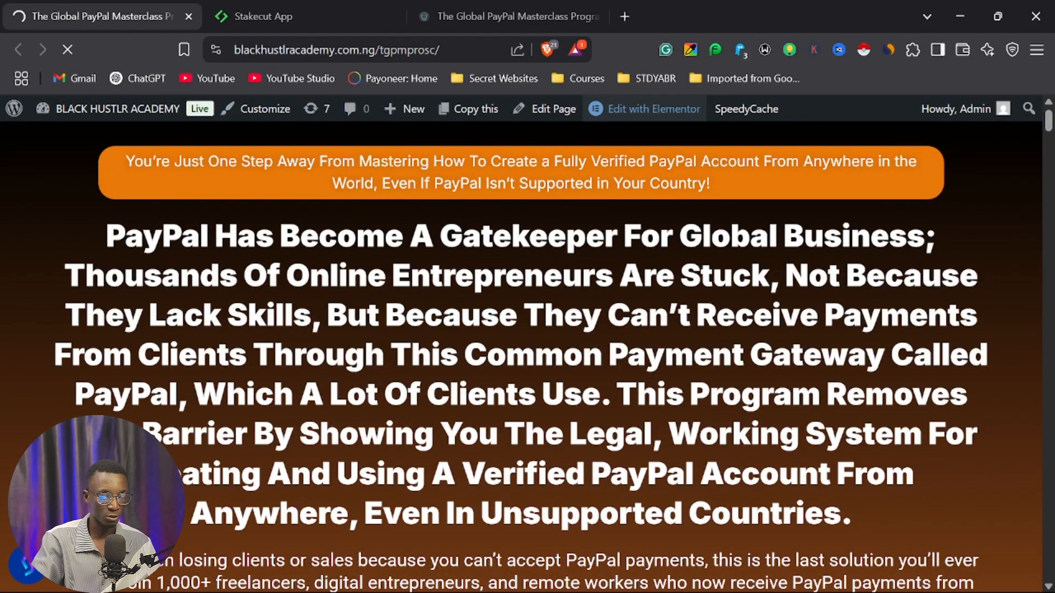
{"action": "left_click", "coordinate": [330, 2]}
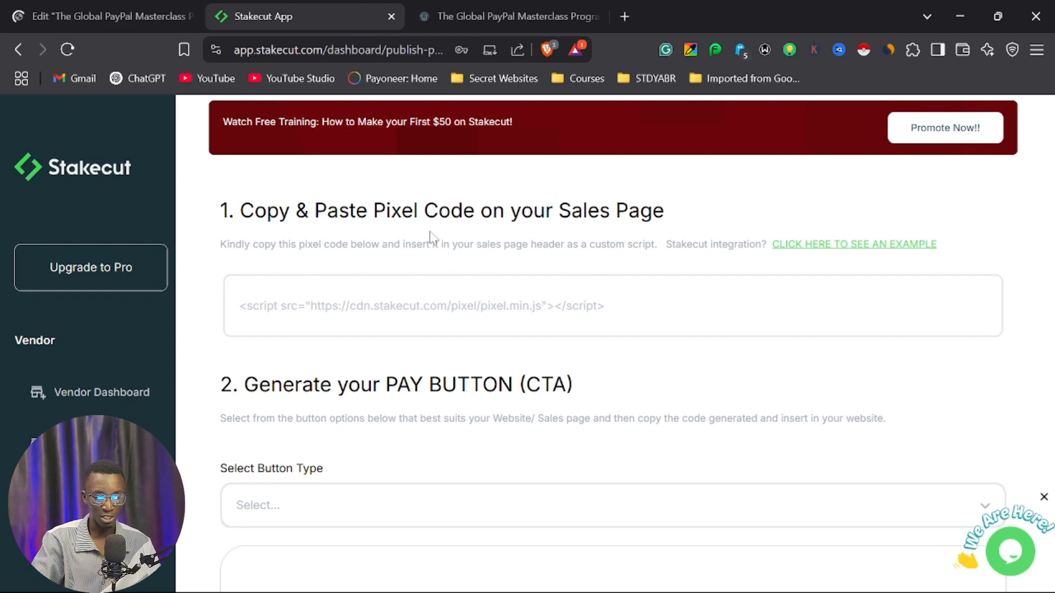
{"action": "left_click", "coordinate": [516, 335]}
{"action": "key", "text": "ctrl+c"}
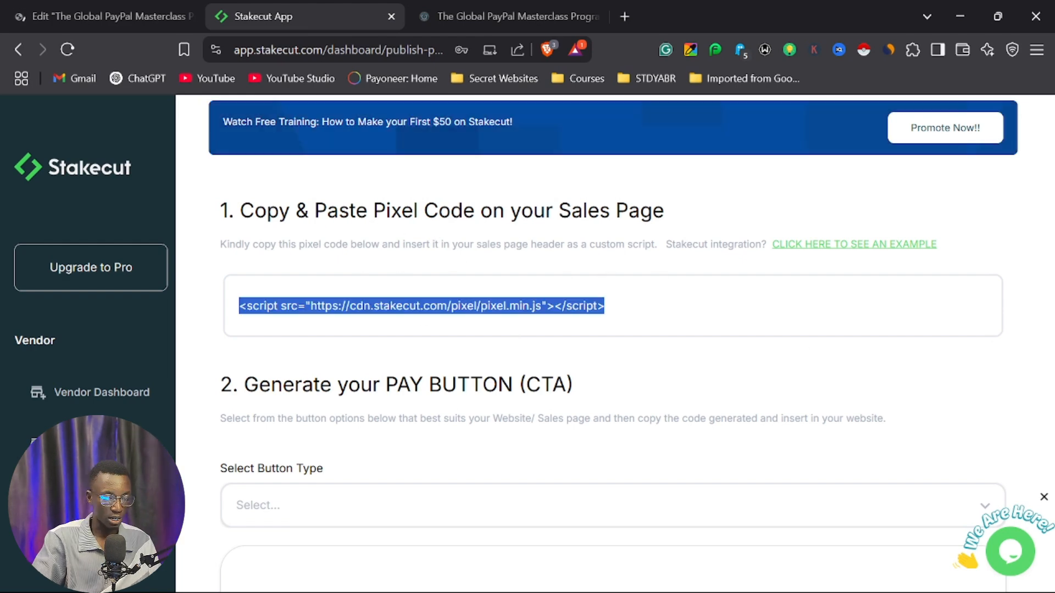
{"action": "left_click", "coordinate": [136, 9]}
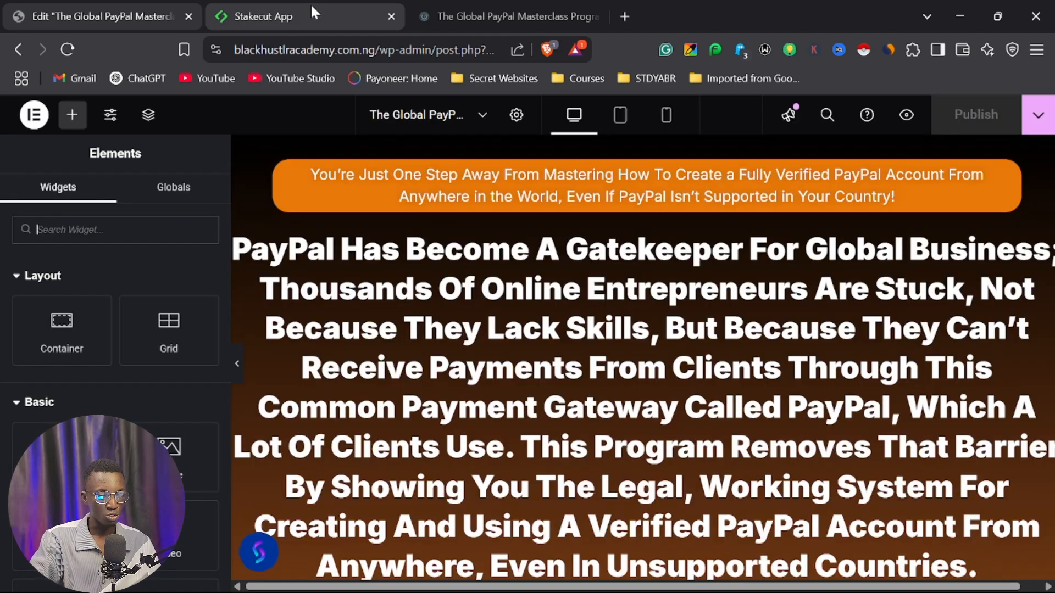
{"action": "left_click", "coordinate": [311, 11]}
{"action": "left_click", "coordinate": [142, 16]}
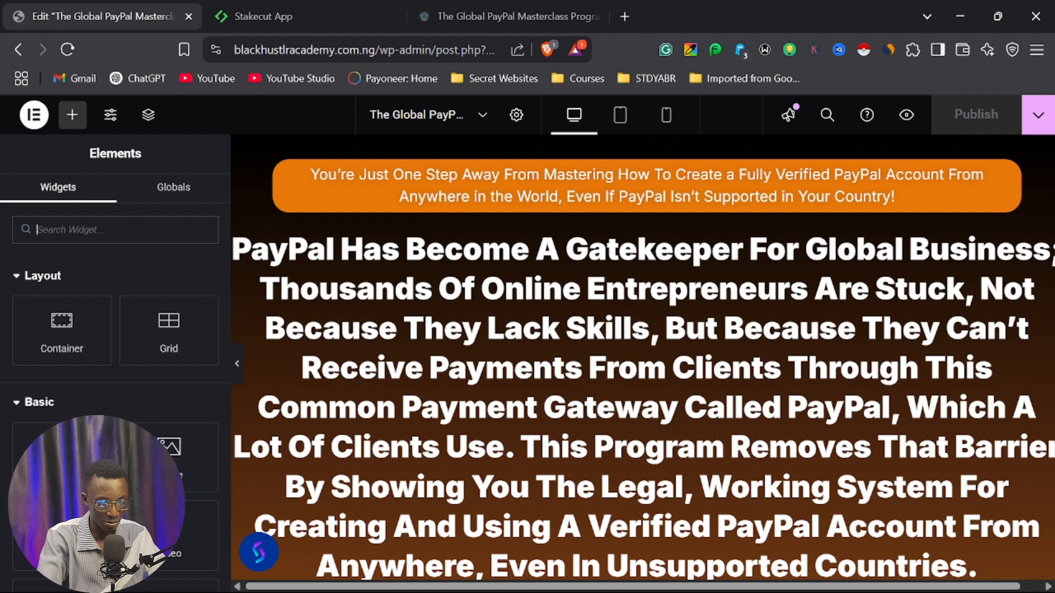
Add an HTML widget containing the pixel code above the orange banner text of the sales page, and publish the page.
{"action": "type", "text": "html"}
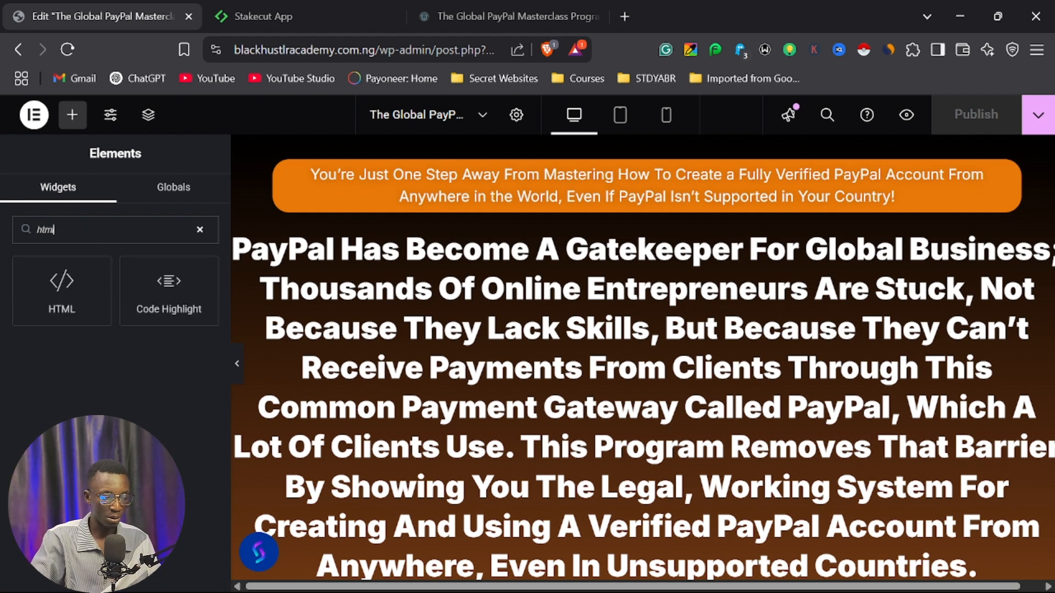
{"action": "left_click_drag", "start_coordinate": [77, 294], "coordinate": [85, 266]}
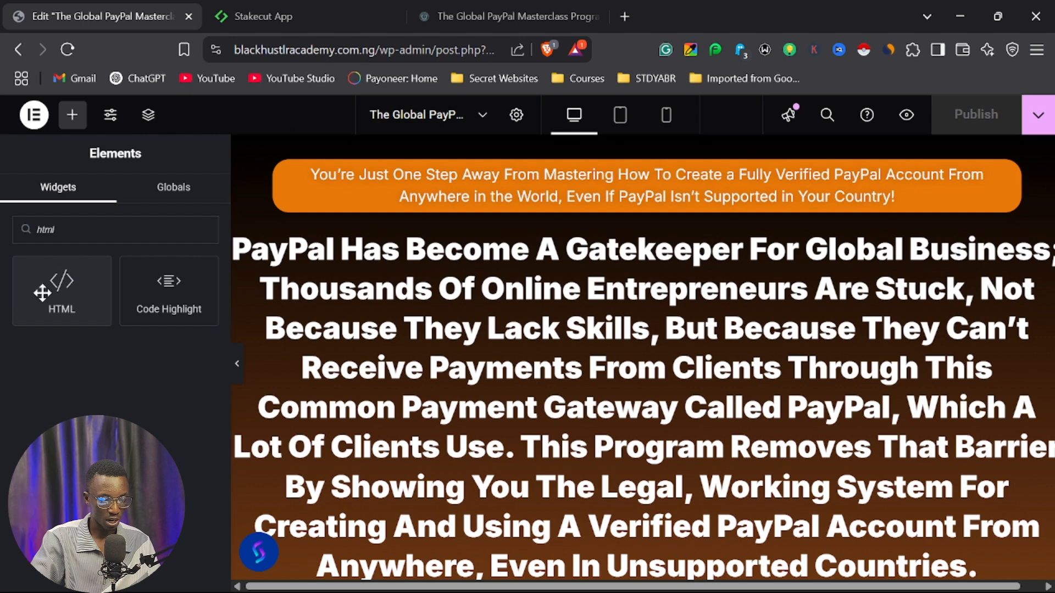
{"action": "left_click_drag", "start_coordinate": [42, 291], "coordinate": [352, 174]}
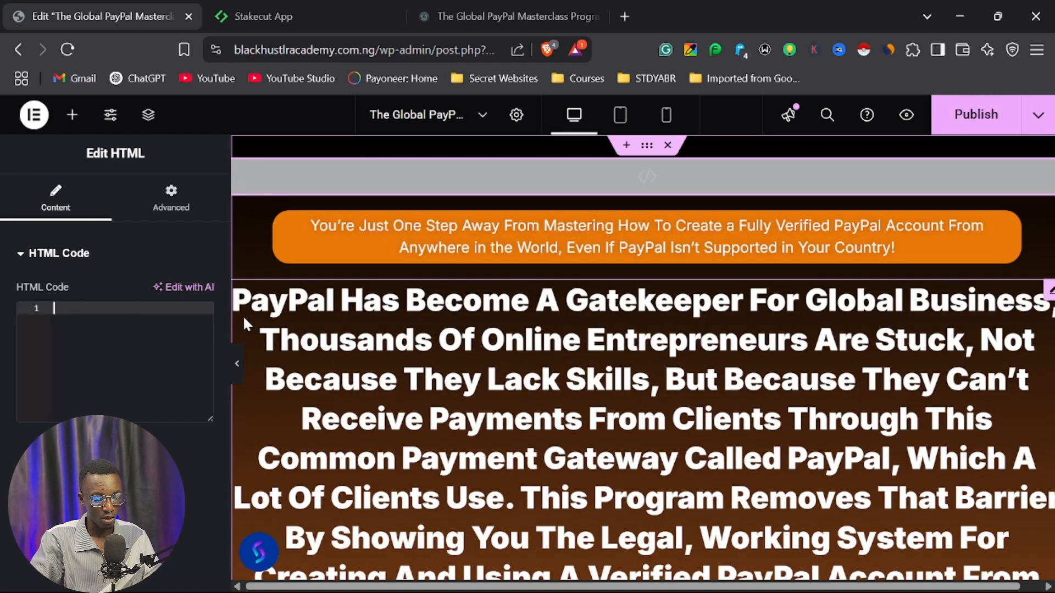
{"action": "key", "text": "ctrl+v"}
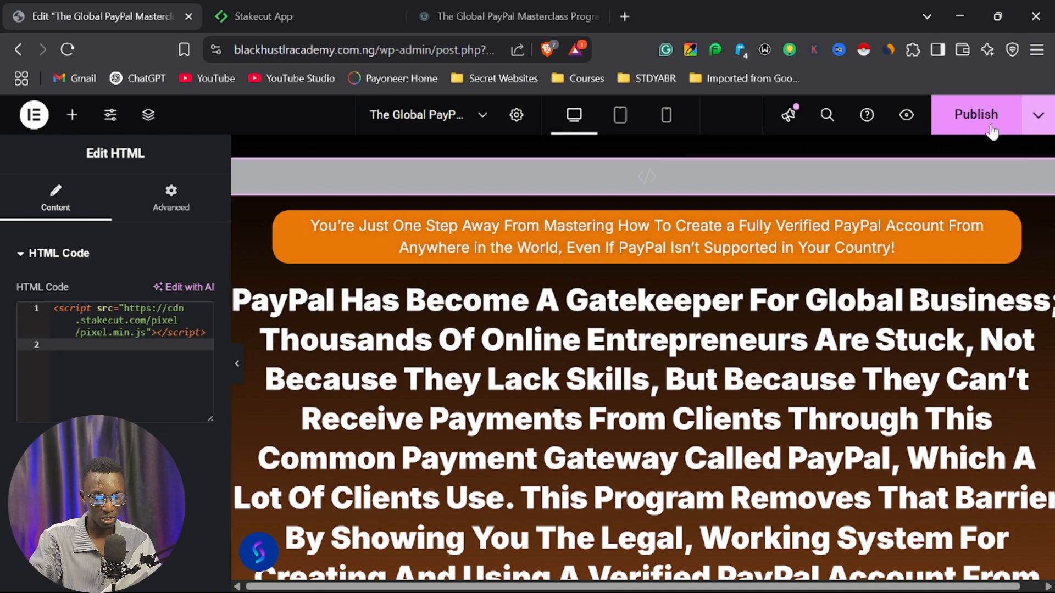
{"action": "left_click", "coordinate": [975, 114]}
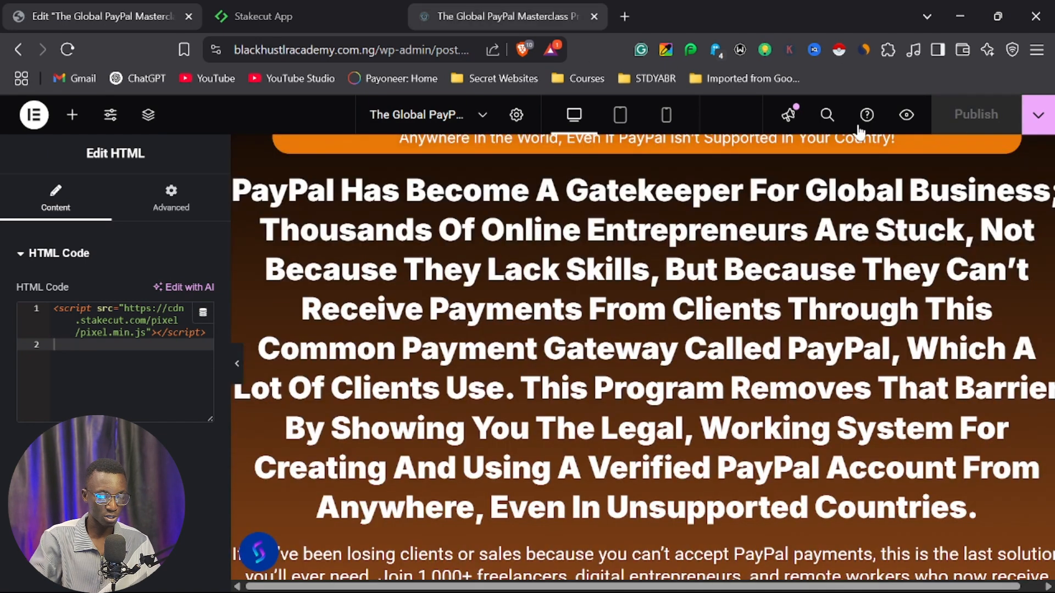
Generate a Stakecut pay button with the orange BUY NOW! design and copy its button code.
{"action": "left_click", "coordinate": [346, 18]}
{"action": "scroll", "coordinate": [347, 188], "scroll_direction": "down", "scroll_amount": 5}
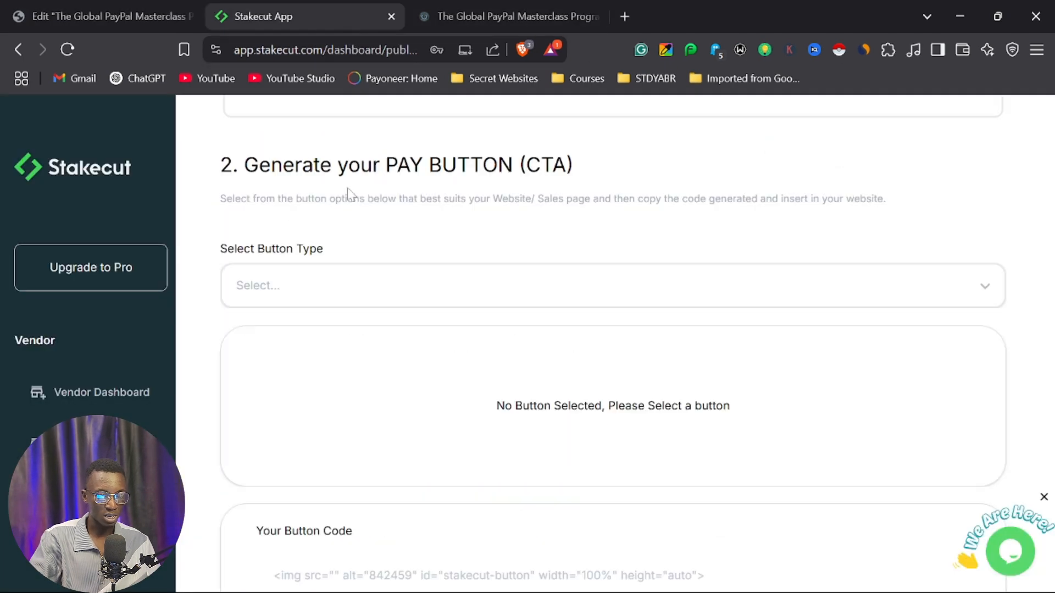
{"action": "left_click", "coordinate": [416, 284]}
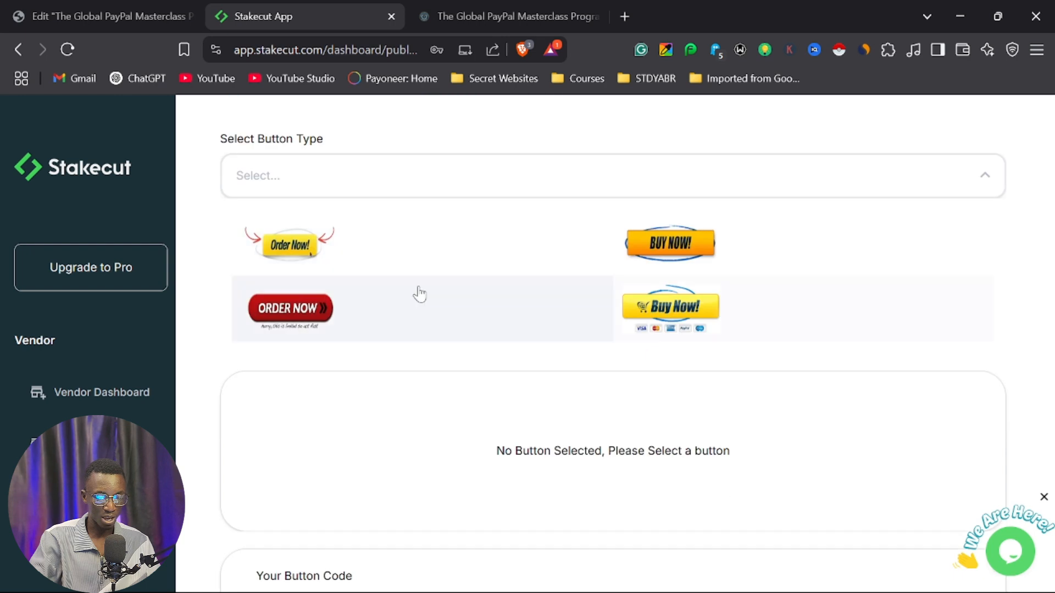
{"action": "left_click", "coordinate": [680, 256]}
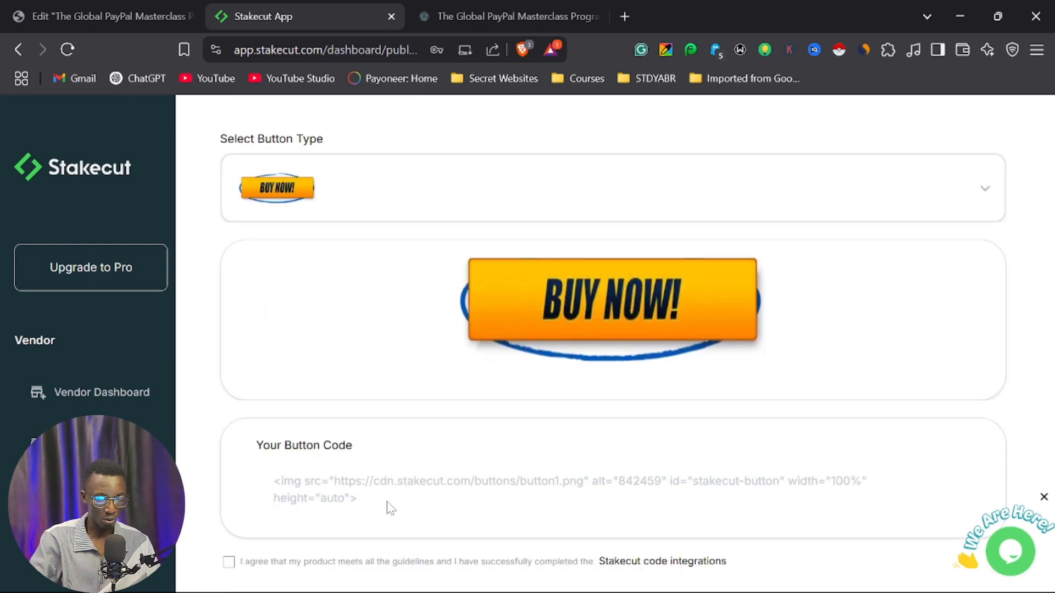
{"action": "triple_click", "coordinate": [416, 479]}
{"action": "key", "text": "ctrl+c"}
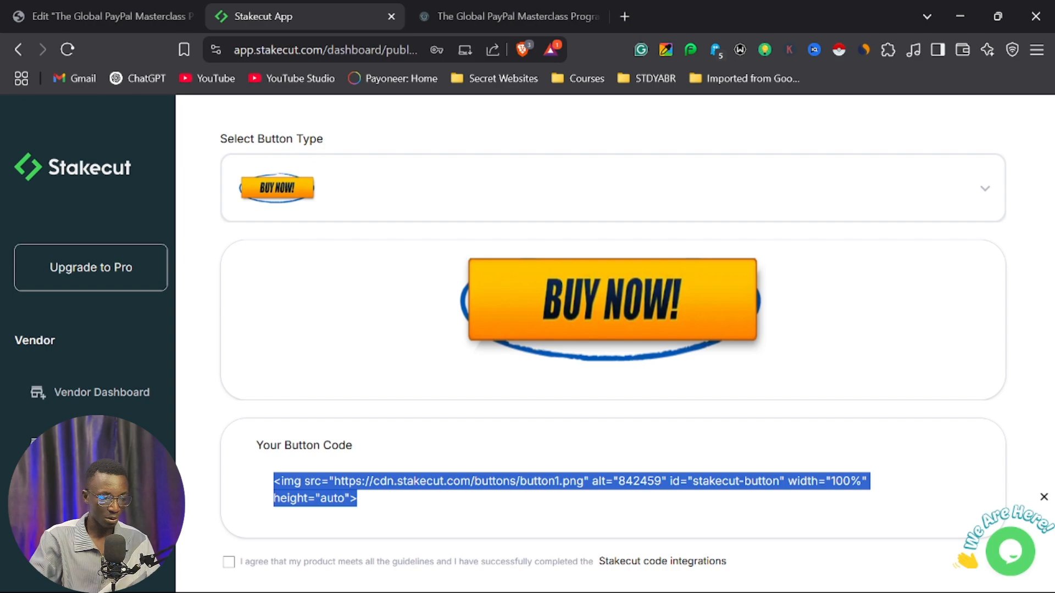
Delete the GET INSTANT ACCESS NOW! button below the video on the sales page in Elementor.
{"action": "left_click", "coordinate": [100, 10]}
{"action": "scroll", "coordinate": [550, 393], "scroll_direction": "down", "scroll_amount": 9}
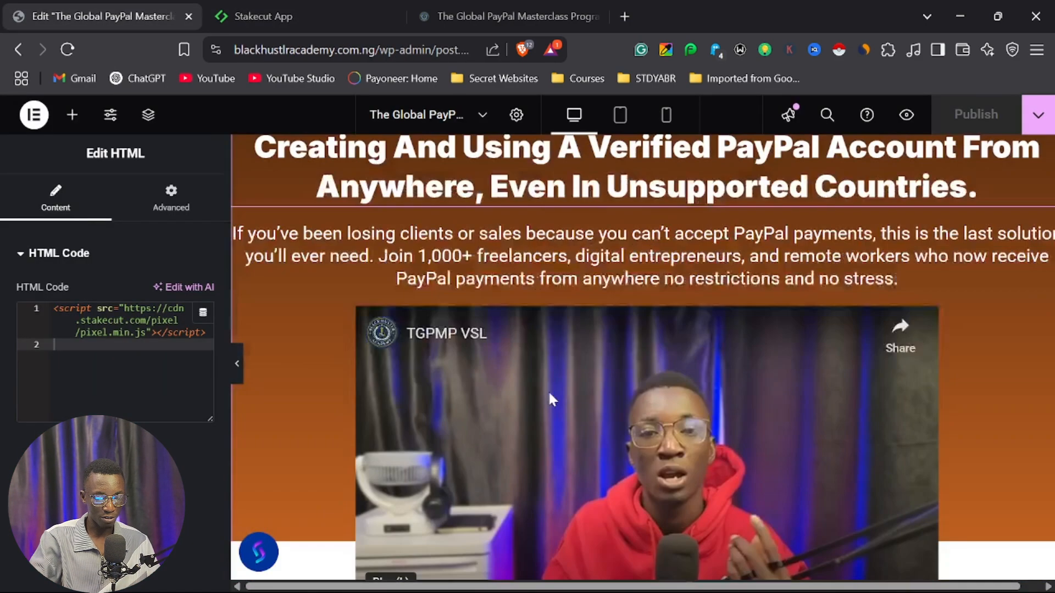
{"action": "scroll", "coordinate": [604, 384], "scroll_direction": "down", "scroll_amount": 6}
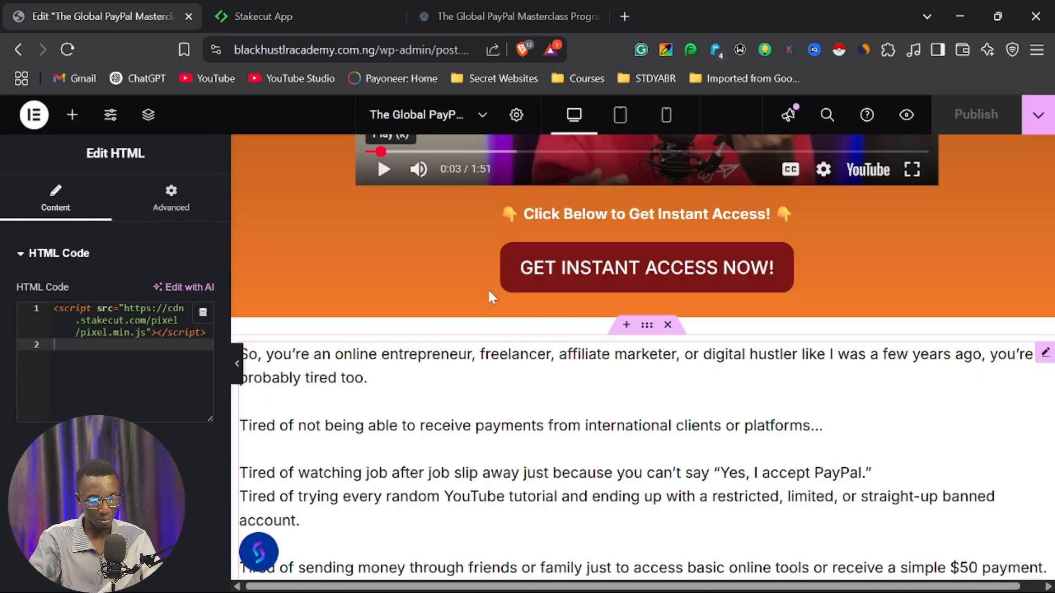
{"action": "left_click", "coordinate": [453, 280]}
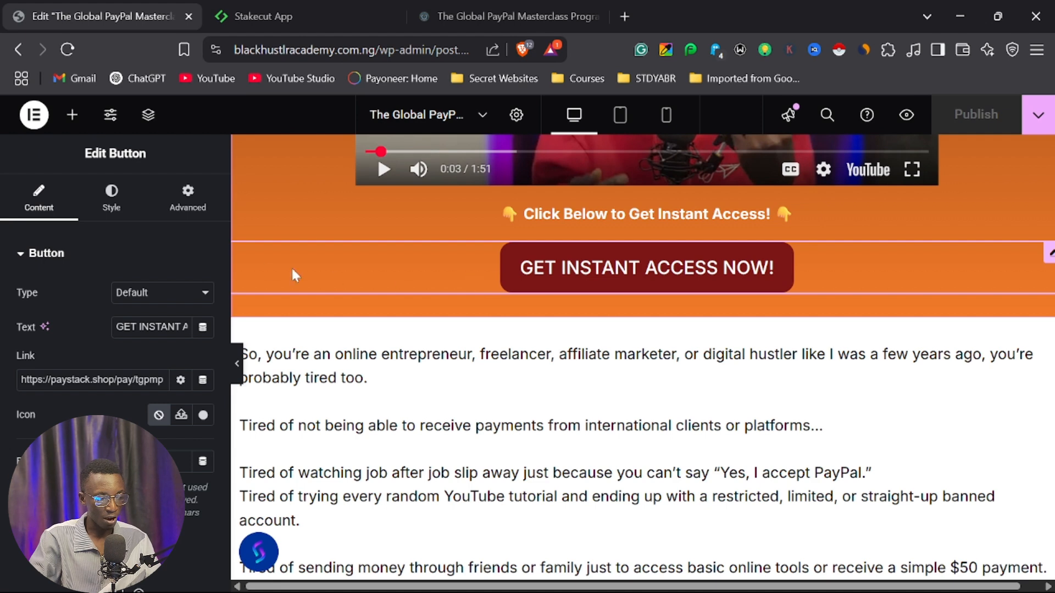
{"action": "key", "text": "Delete"}
{"action": "scroll", "coordinate": [643, 357], "scroll_direction": "up", "scroll_amount": 1}
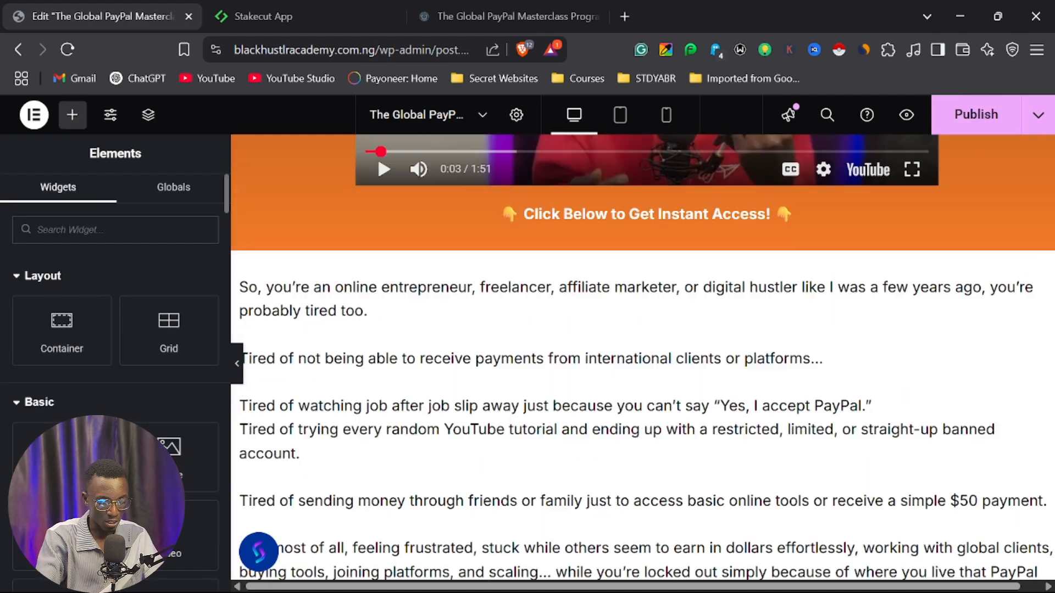
Add an HTML widget containing the copied Stakecut pay button code under the Click Below to Get Instant Access! text below the video.
{"action": "type", "text": "html"}
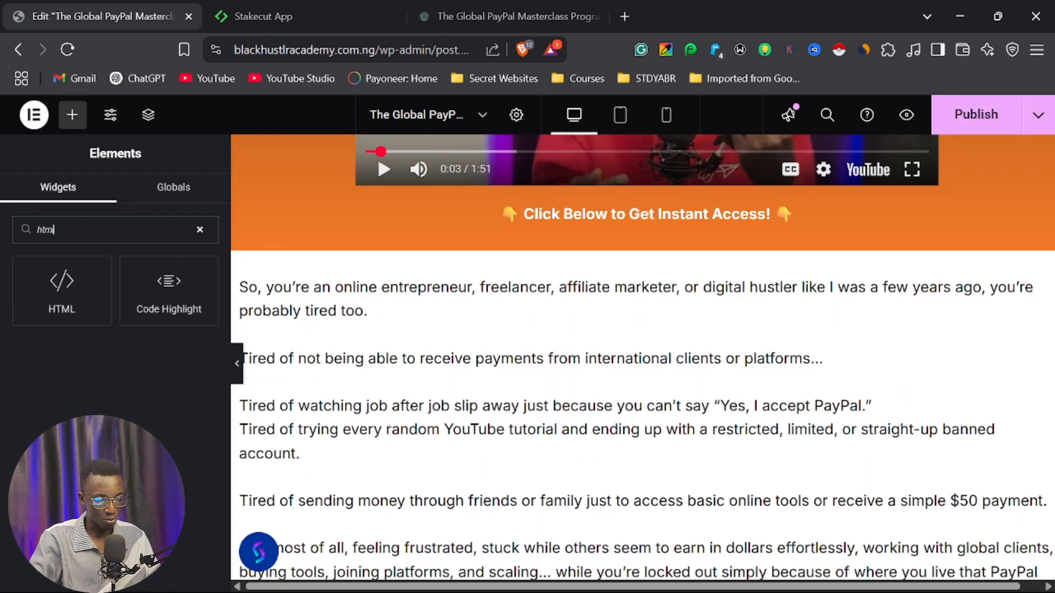
{"action": "left_click_drag", "start_coordinate": [58, 294], "coordinate": [566, 230]}
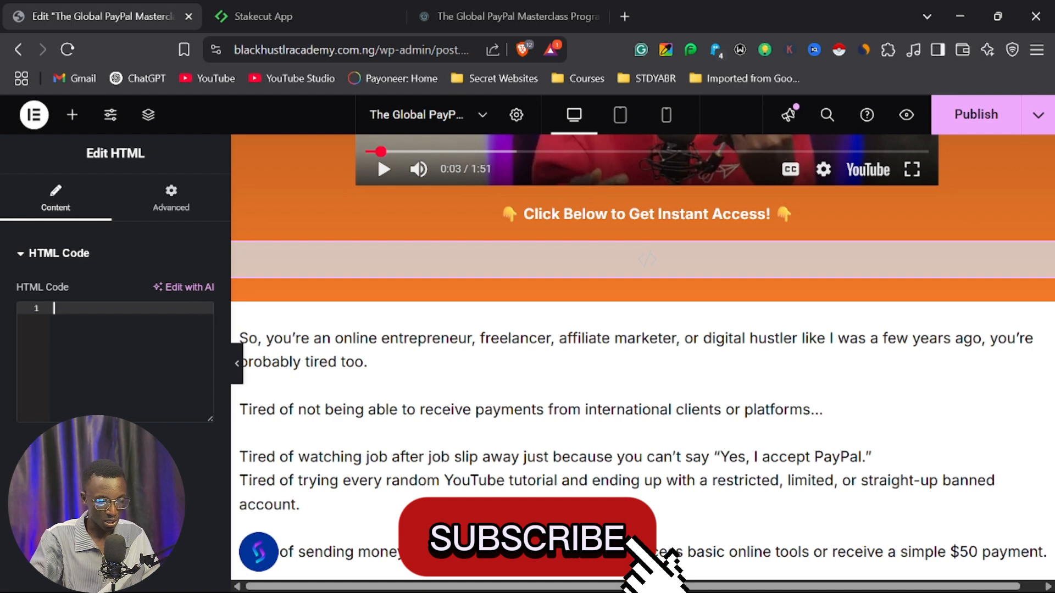
{"action": "key", "text": "ctrl+v"}
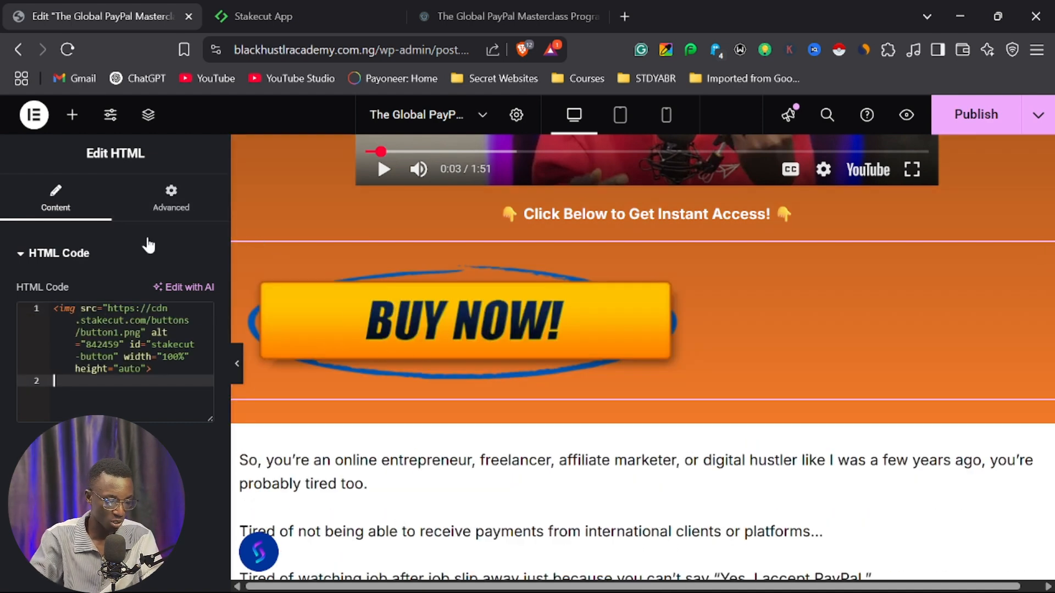
Set the BUY NOW! widget's right and left margins to 100 px and check its placement at full page width.
{"action": "left_click", "coordinate": [172, 212]}
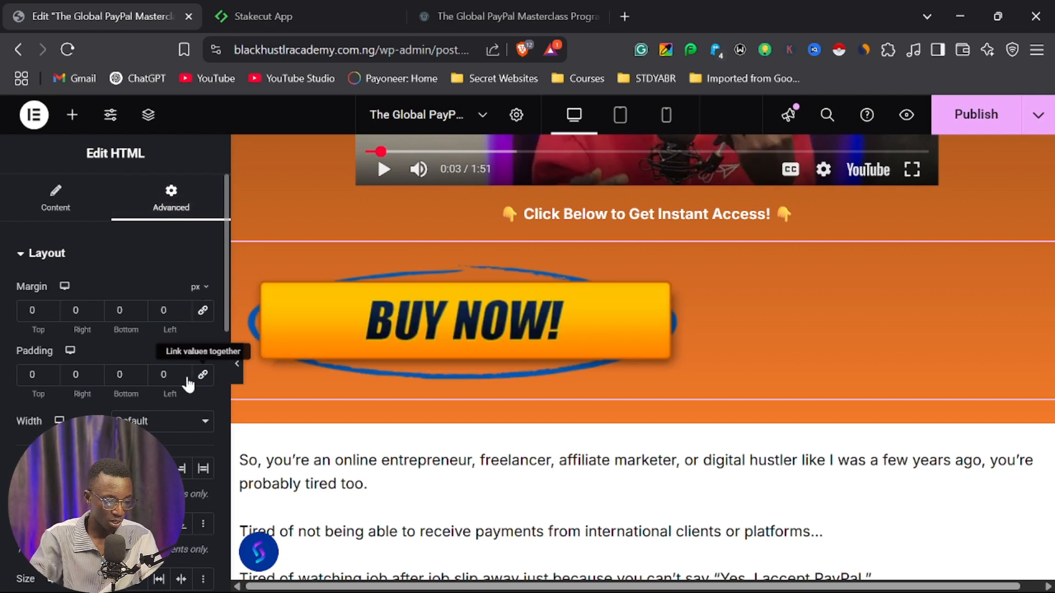
{"action": "double_click", "coordinate": [76, 311]}
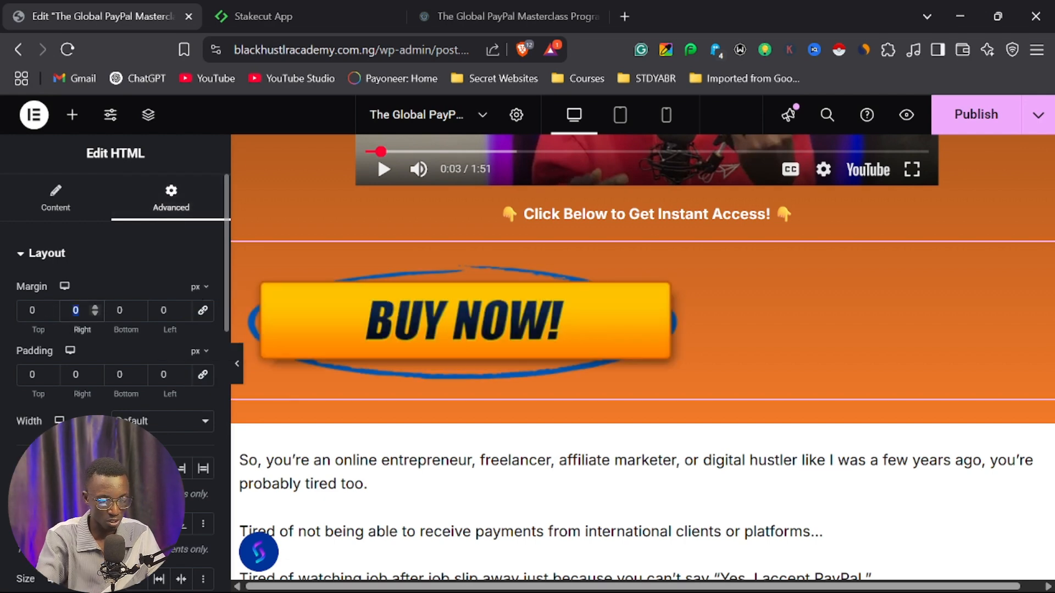
{"action": "type", "text": "100"}
{"action": "key", "text": "Tab"}
{"action": "key", "text": "Tab"}
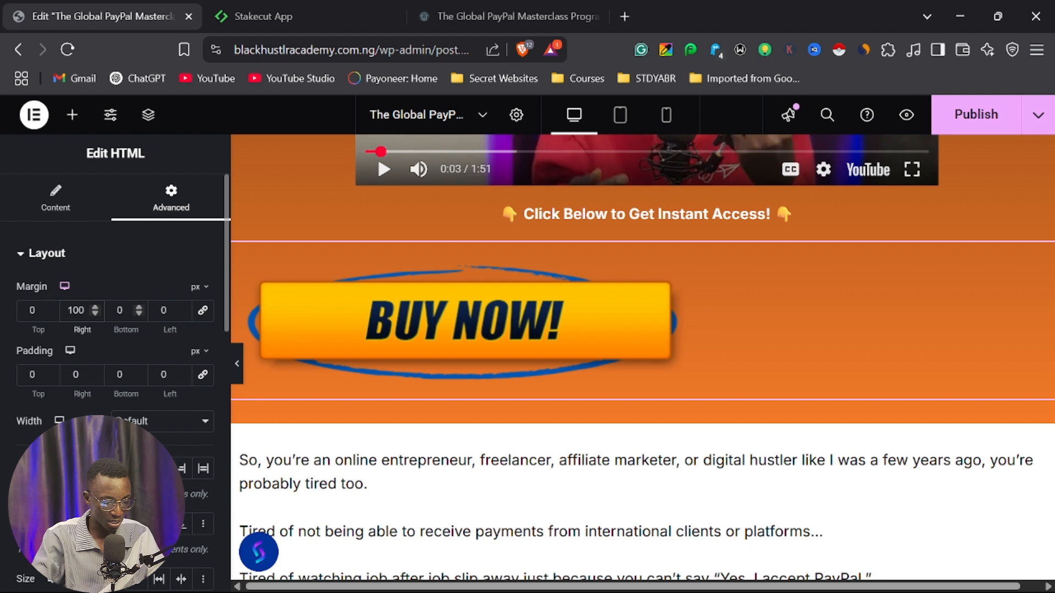
{"action": "type", "text": "100"}
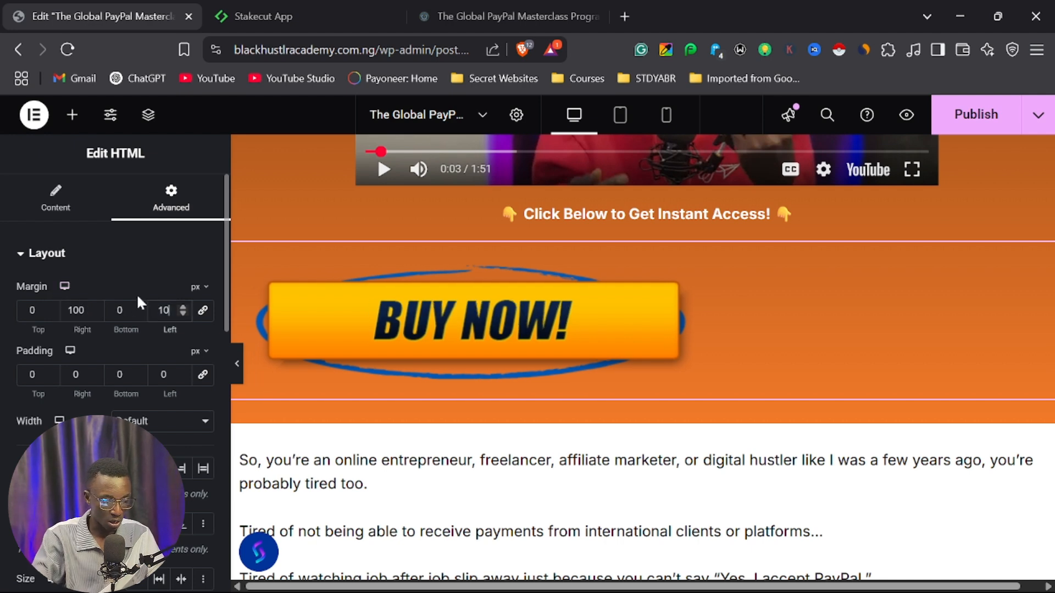
{"action": "left_click", "coordinate": [236, 366]}
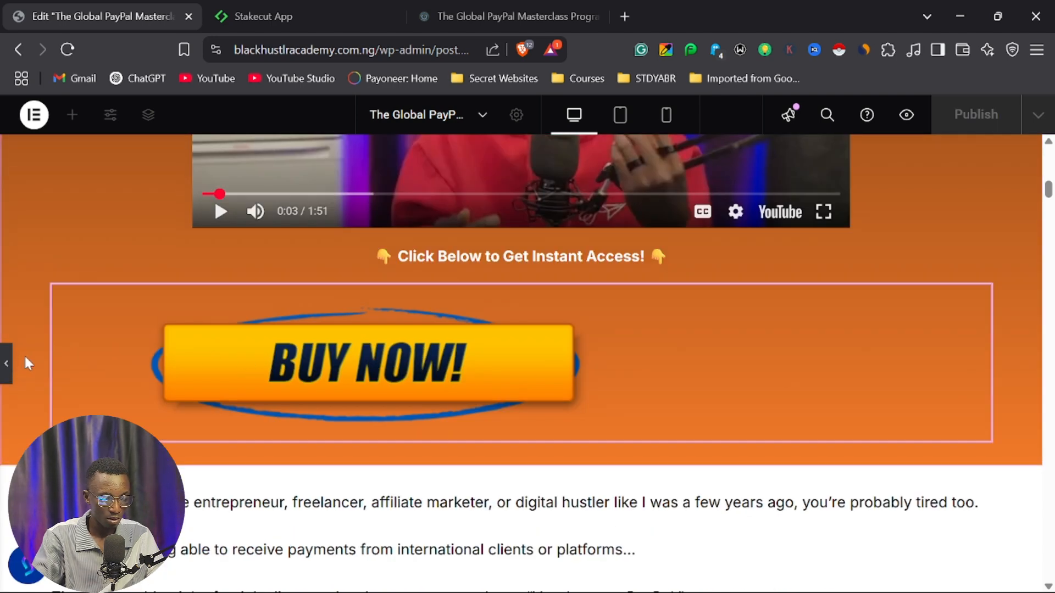
{"action": "left_click", "coordinate": [24, 354]}
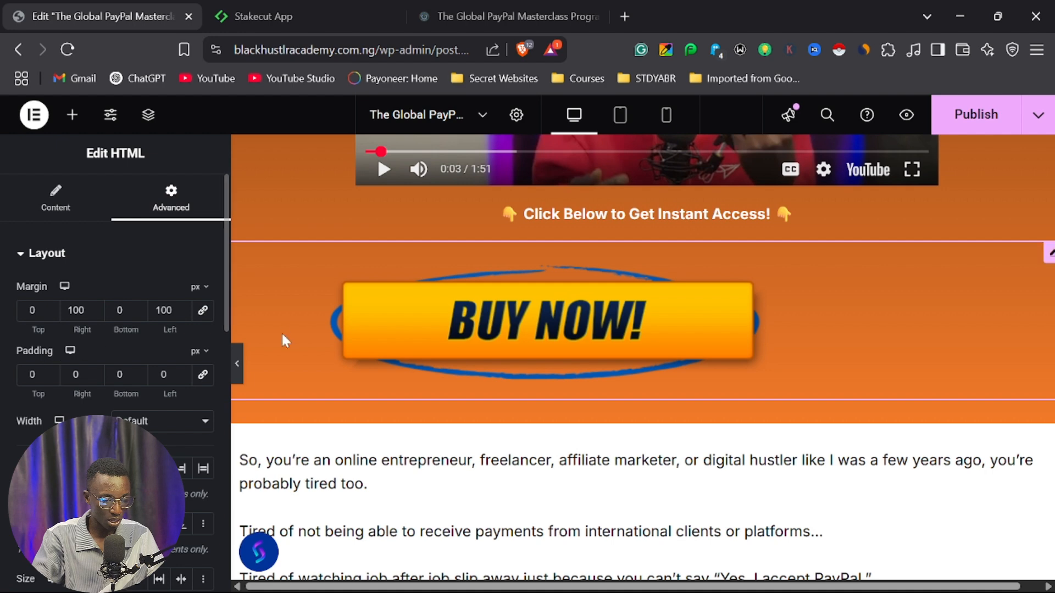
{"action": "scroll", "coordinate": [156, 324], "scroll_direction": "down", "scroll_amount": 4}
{"action": "scroll", "coordinate": [164, 314], "scroll_direction": "up", "scroll_amount": 4}
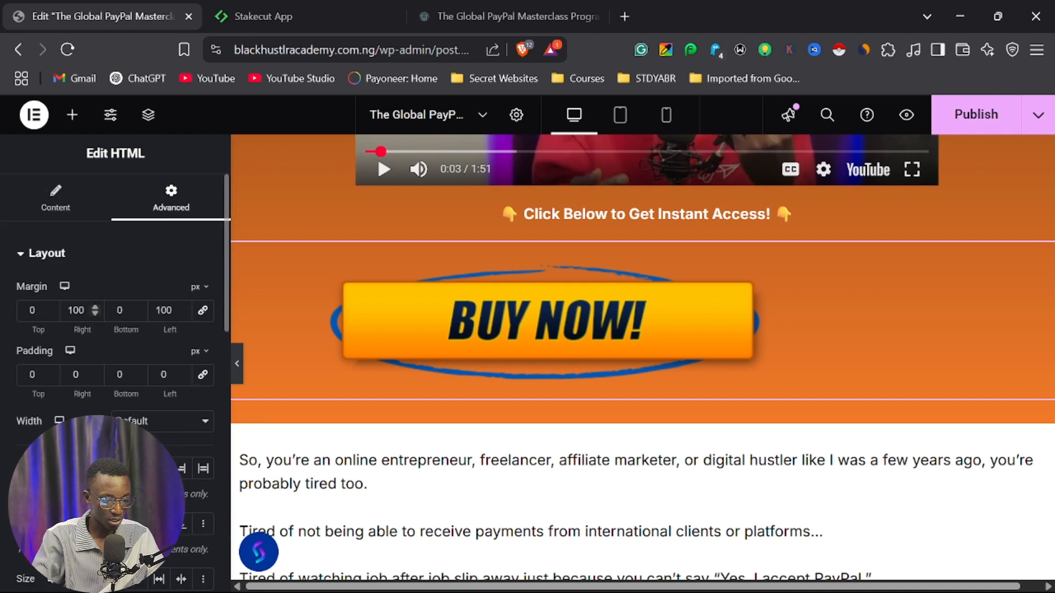
Set the BUY NOW! widget's right and left margins to 200 px and check its placement at full page width.
{"action": "double_click", "coordinate": [76, 311]}
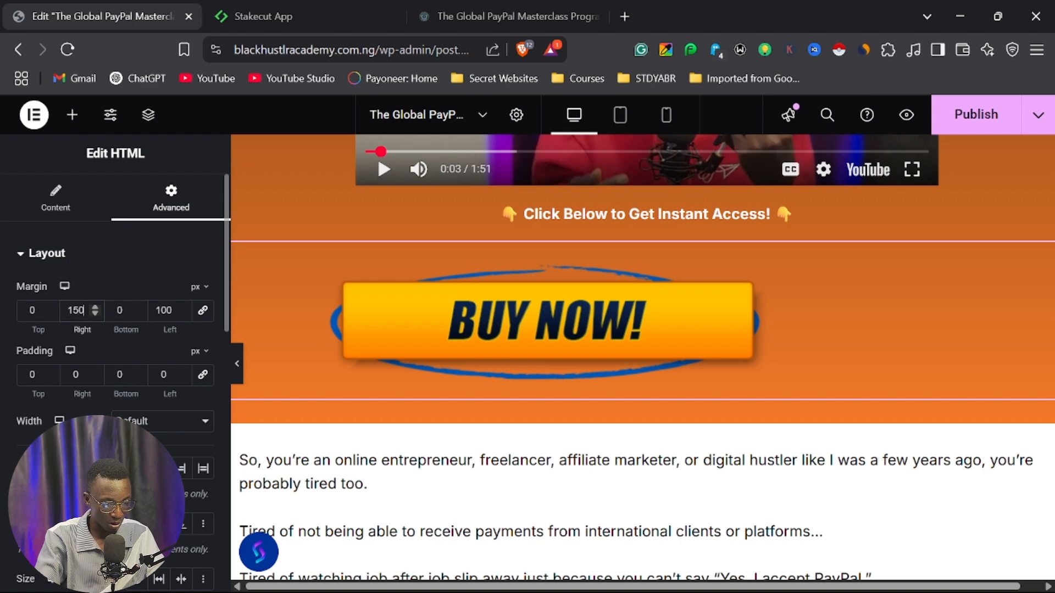
{"action": "double_click", "coordinate": [75, 310]}
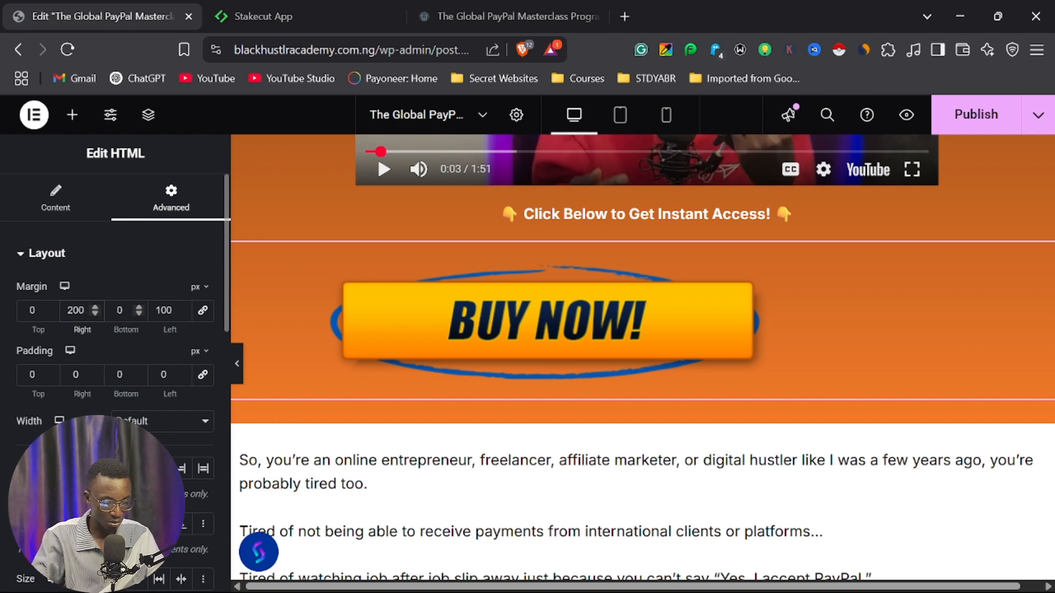
{"action": "type", "text": "200"}
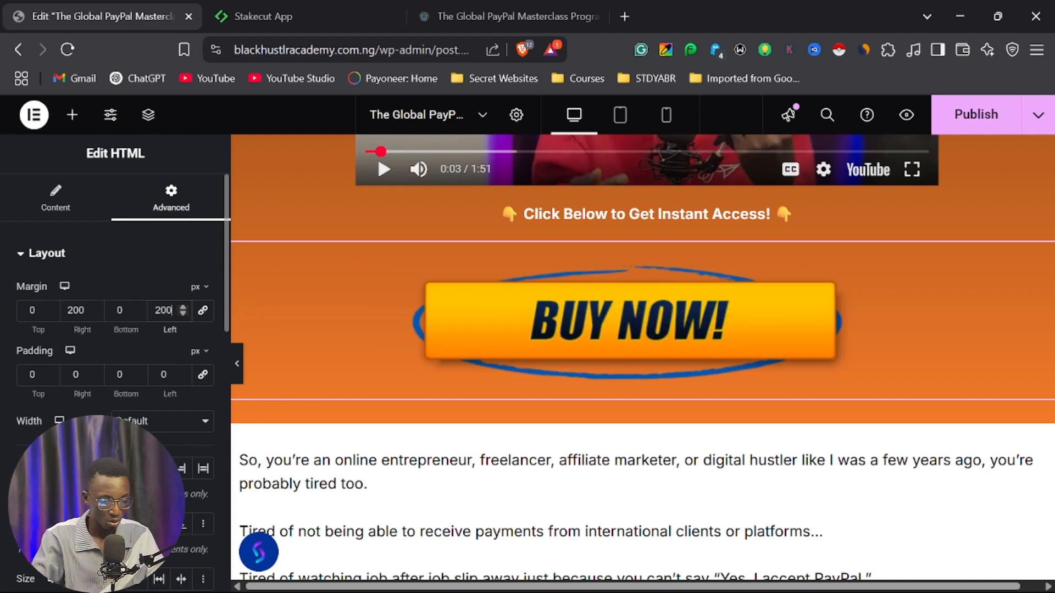
{"action": "left_click", "coordinate": [238, 365]}
{"action": "key", "text": "ctrl+p"}
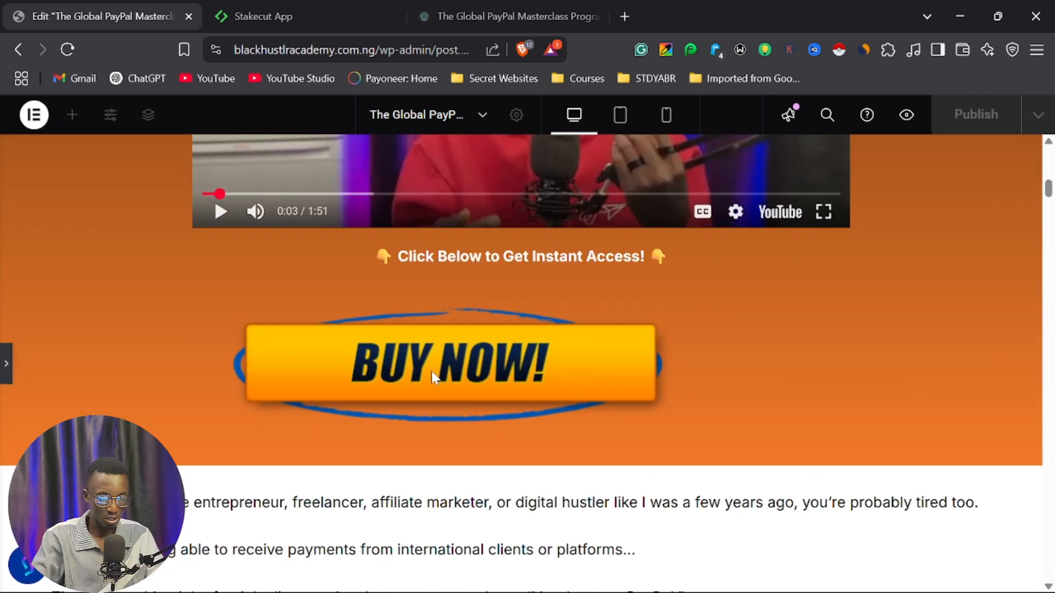
Adjust the custom percentage width of the BUY NOW! widget to enlarge the button, and check it at full page width.
{"action": "key", "text": "ctrl+p"}
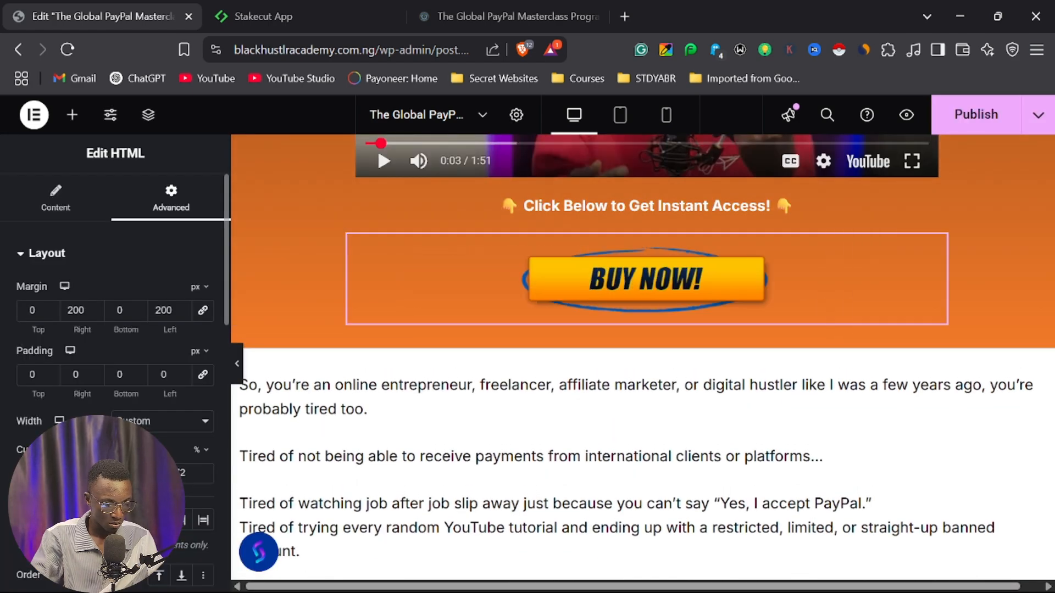
{"action": "left_click_drag", "start_coordinate": [121, 474], "coordinate": [132, 474]}
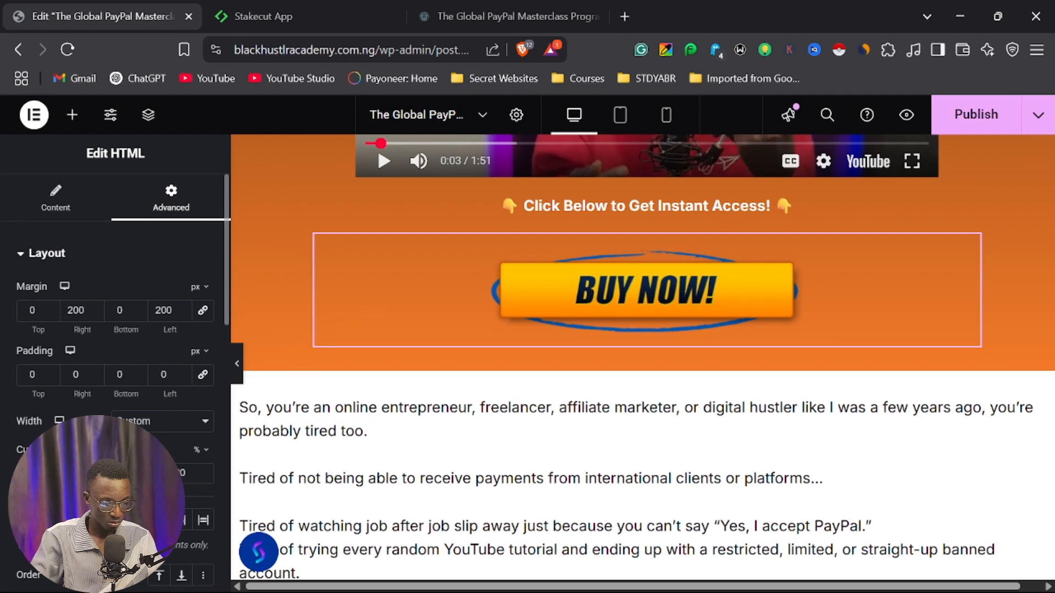
{"action": "left_click", "coordinate": [241, 374]}
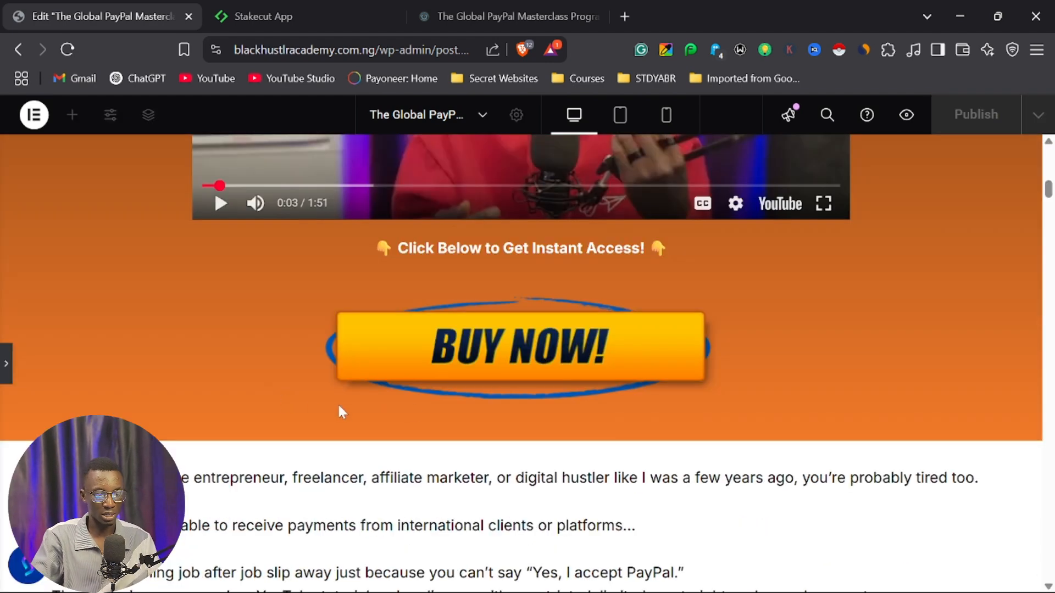
{"action": "scroll", "coordinate": [537, 371], "scroll_direction": "up", "scroll_amount": 3}
{"action": "scroll", "coordinate": [548, 381], "scroll_direction": "down", "scroll_amount": 5}
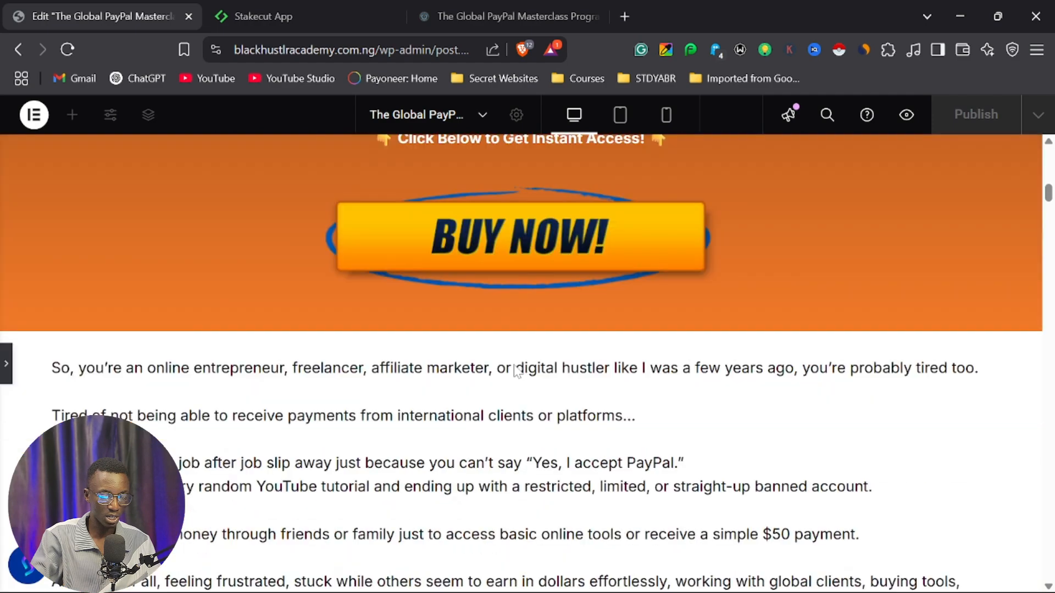
{"action": "scroll", "coordinate": [504, 296], "scroll_direction": "down", "scroll_amount": 2}
{"action": "scroll", "coordinate": [191, 350], "scroll_direction": "up", "scroll_amount": 2}
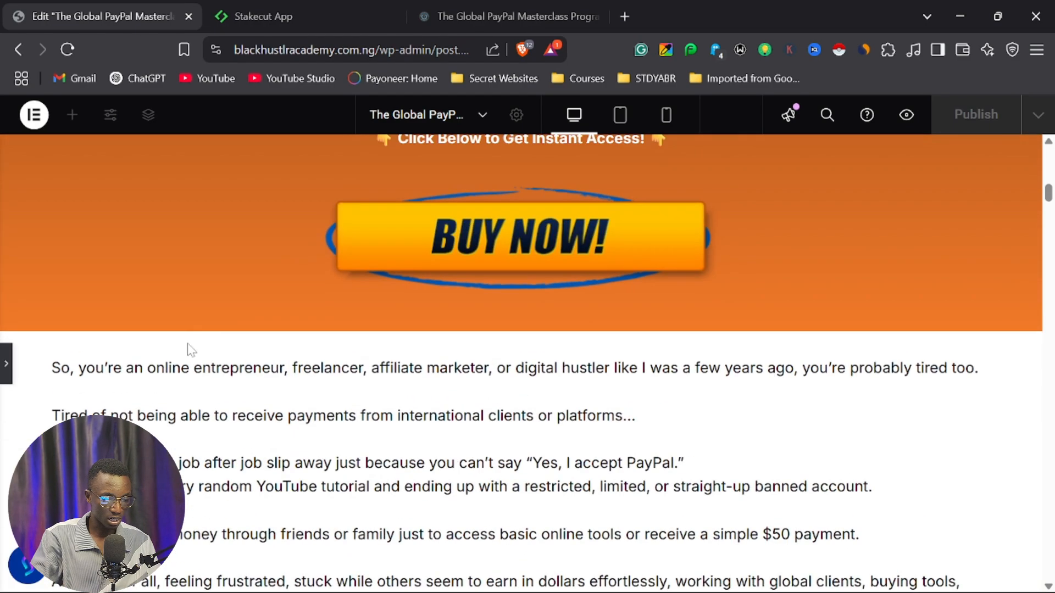
{"action": "left_click", "coordinate": [8, 362]}
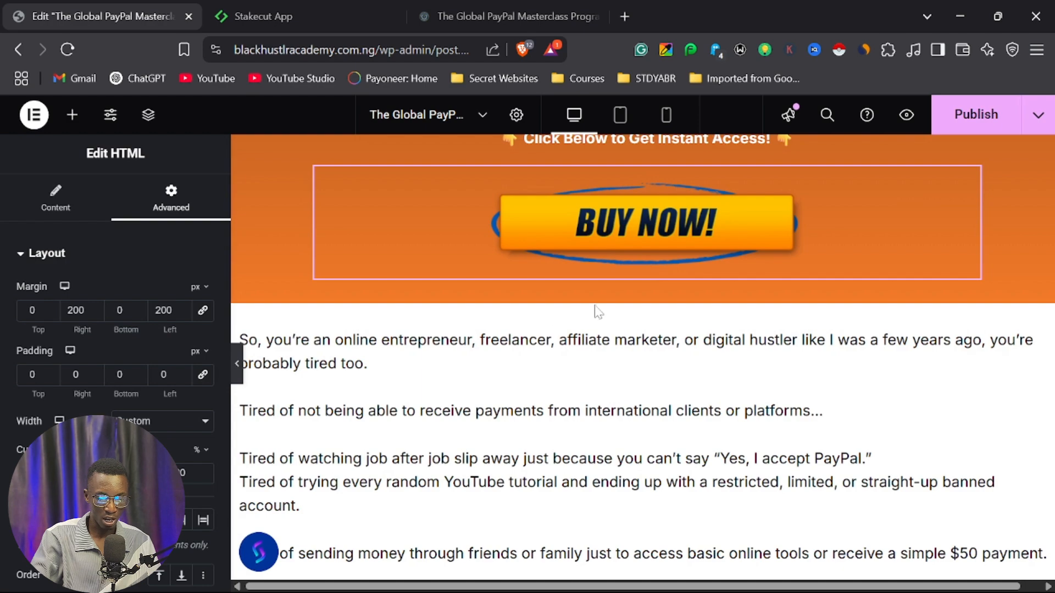
Replace the GET INSTANT ACCESS NOW! button above the special bonuses heading with a copy of the BUY NOW! widget.
{"action": "scroll", "coordinate": [599, 307], "scroll_direction": "up", "scroll_amount": 3}
{"action": "scroll", "coordinate": [630, 308], "scroll_direction": "down", "scroll_amount": 4}
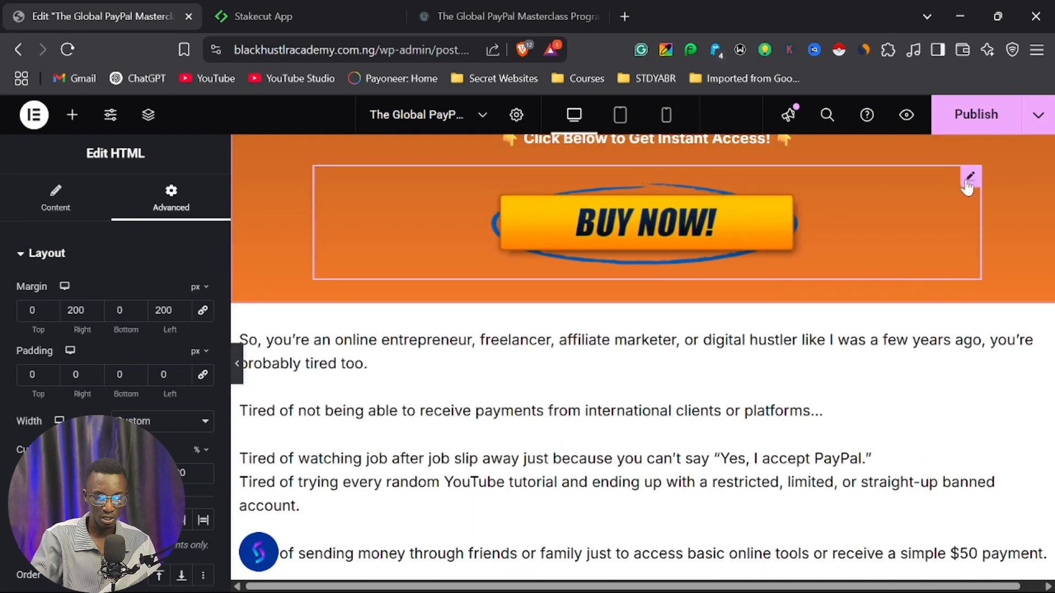
{"action": "right_click", "coordinate": [969, 180]}
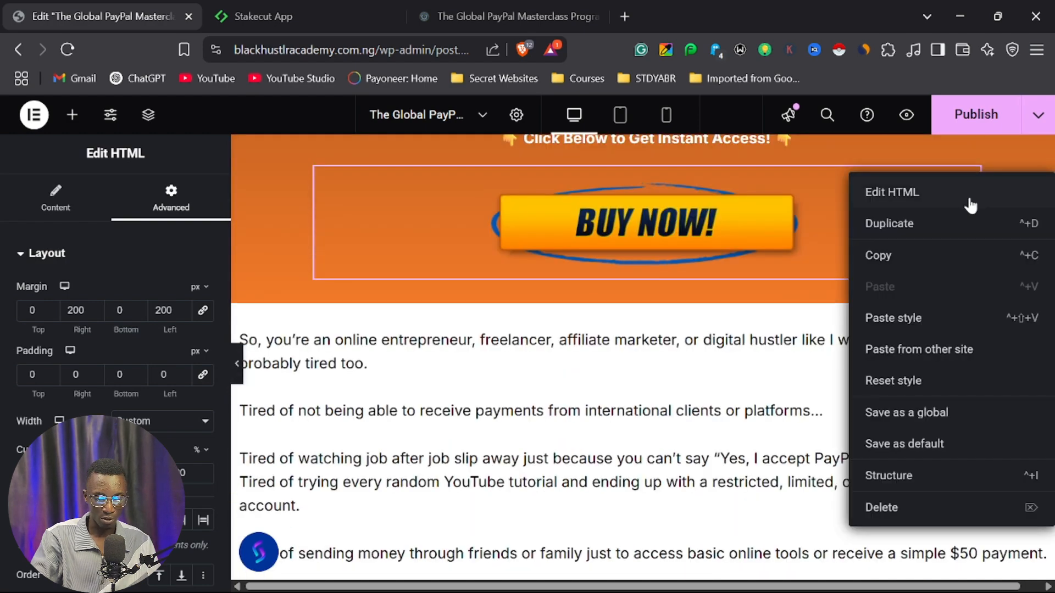
{"action": "left_click", "coordinate": [894, 254]}
{"action": "scroll", "coordinate": [659, 329], "scroll_direction": "down", "scroll_amount": 10}
{"action": "scroll", "coordinate": [635, 351], "scroll_direction": "down", "scroll_amount": 20}
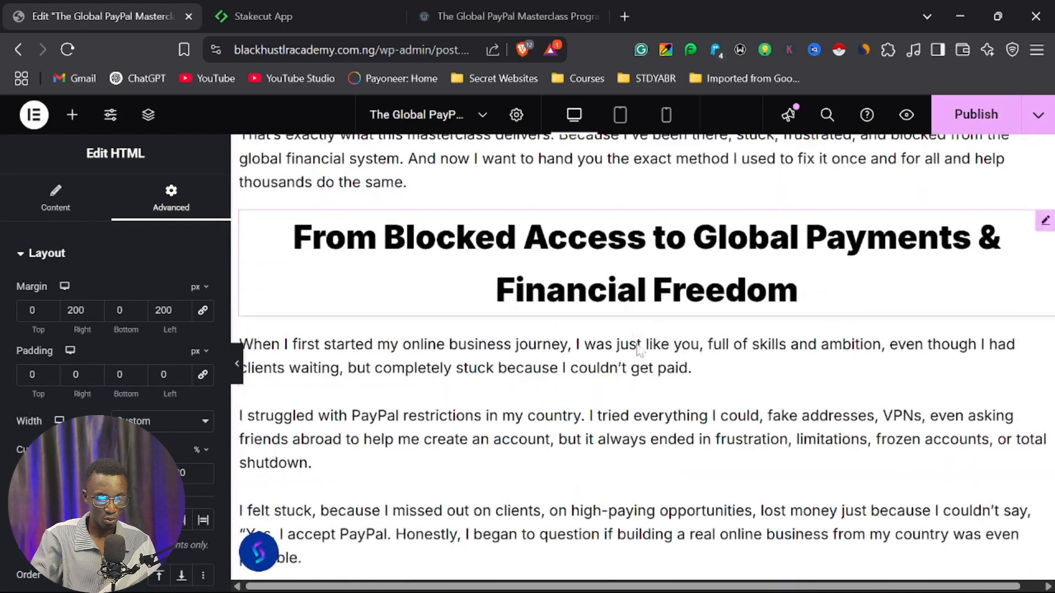
{"action": "scroll", "coordinate": [664, 337], "scroll_direction": "down", "scroll_amount": 12}
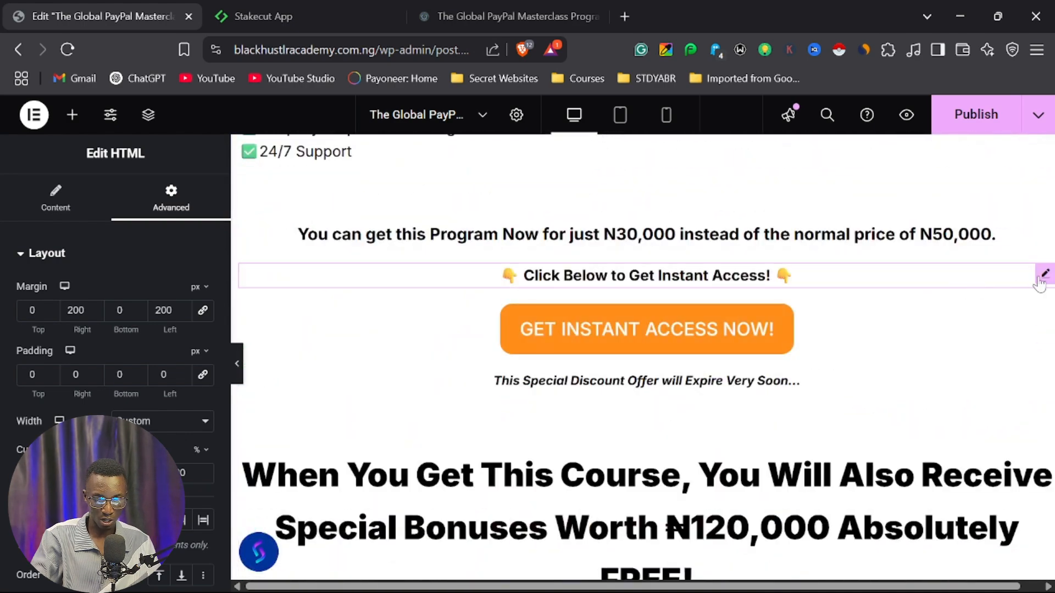
{"action": "right_click", "coordinate": [1020, 285]}
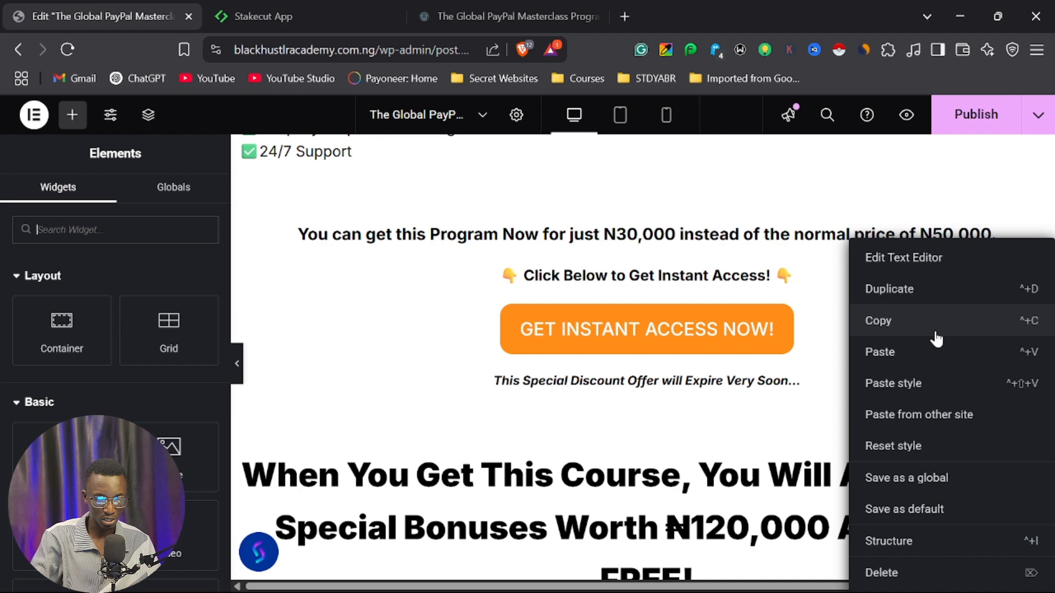
{"action": "left_click", "coordinate": [919, 357]}
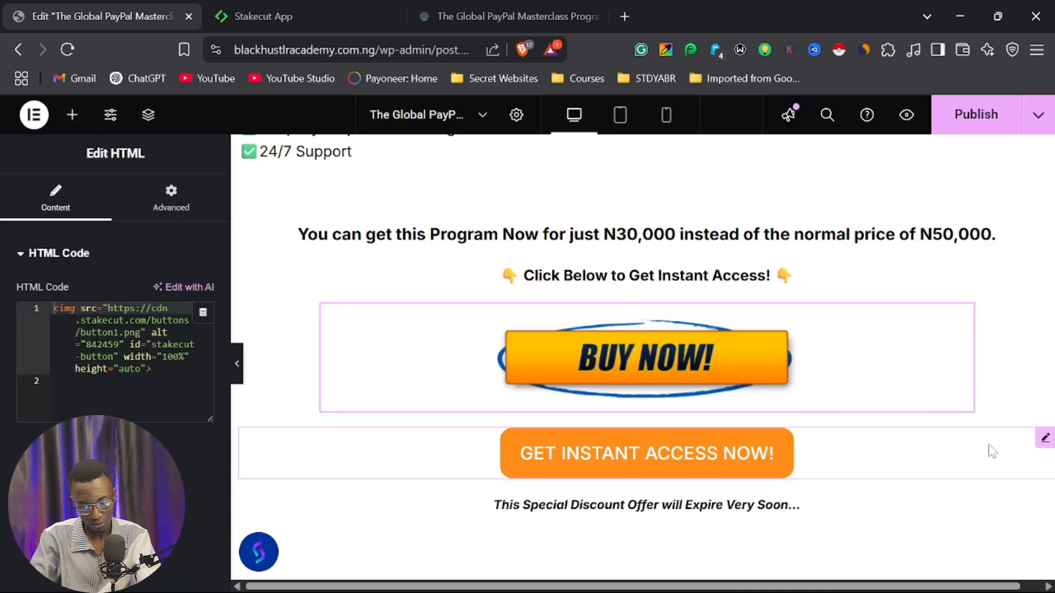
{"action": "left_click", "coordinate": [1044, 439]}
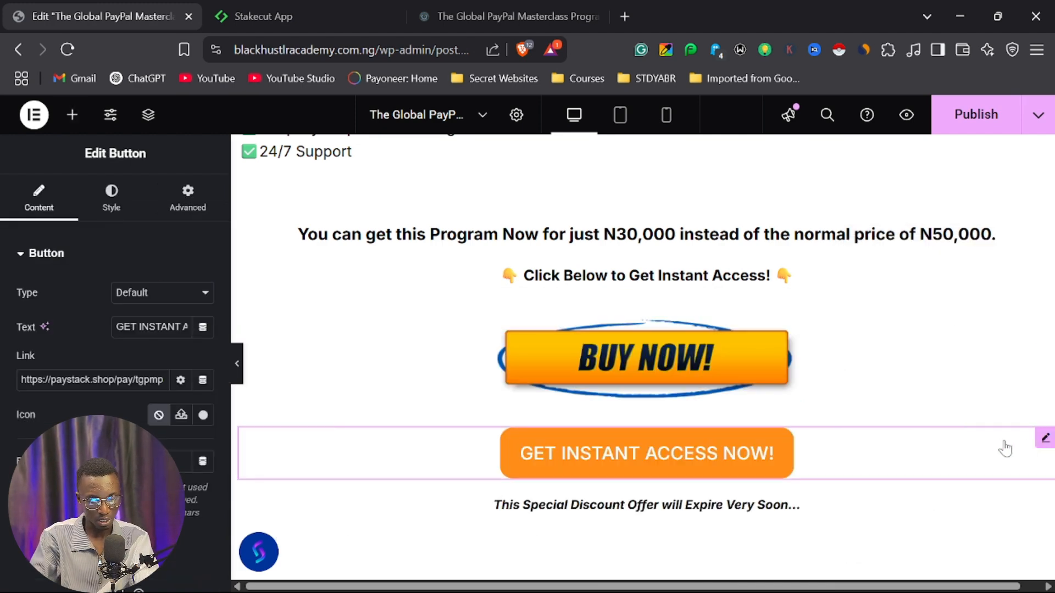
{"action": "key", "text": "Delete"}
Replace the GET INSTANT ACCESS NOW! button above What people are saying... with the copied BUY NOW! widget.
{"action": "scroll", "coordinate": [829, 437], "scroll_direction": "down", "scroll_amount": 8}
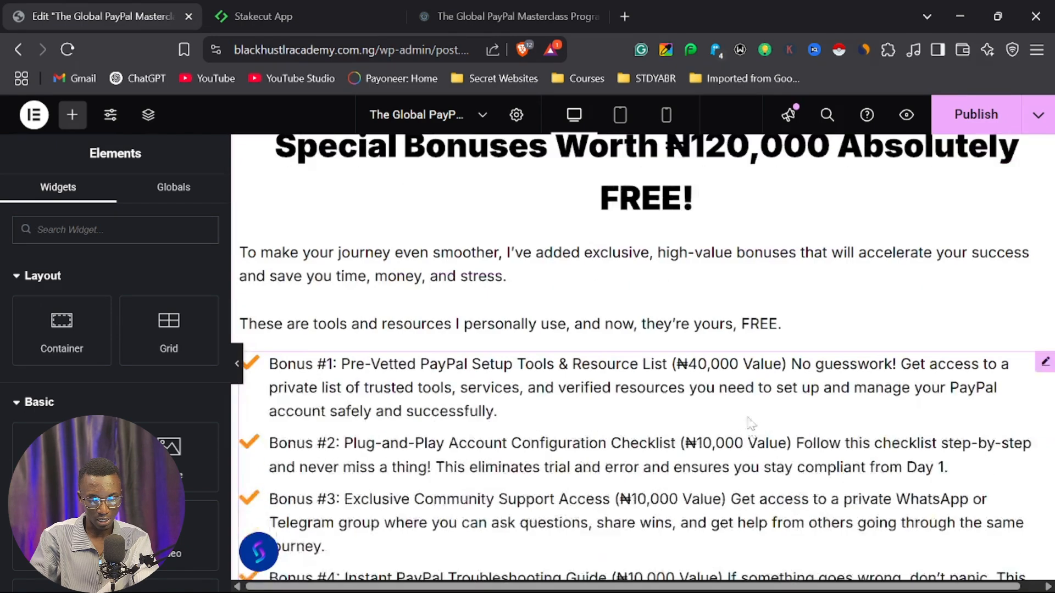
{"action": "scroll", "coordinate": [758, 412], "scroll_direction": "down", "scroll_amount": 8}
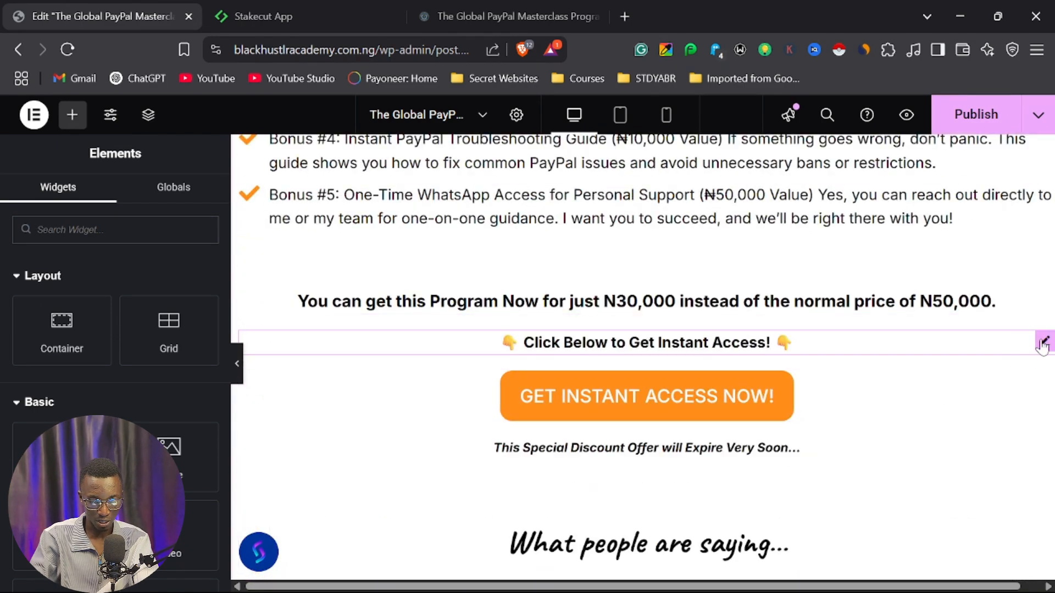
{"action": "right_click", "coordinate": [1042, 347]}
{"action": "left_click", "coordinate": [939, 356]}
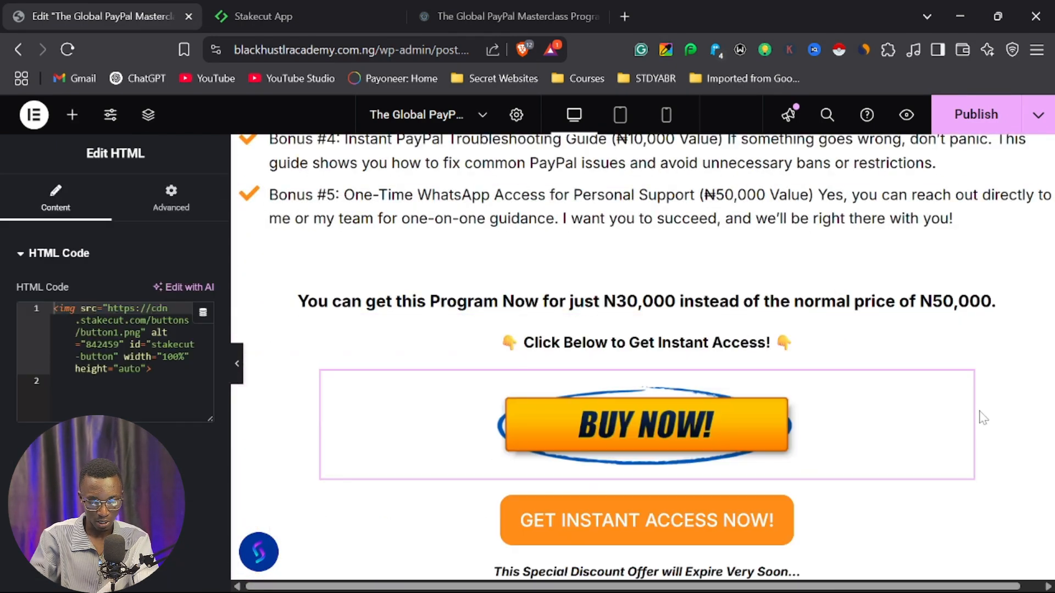
{"action": "left_click", "coordinate": [1045, 507]}
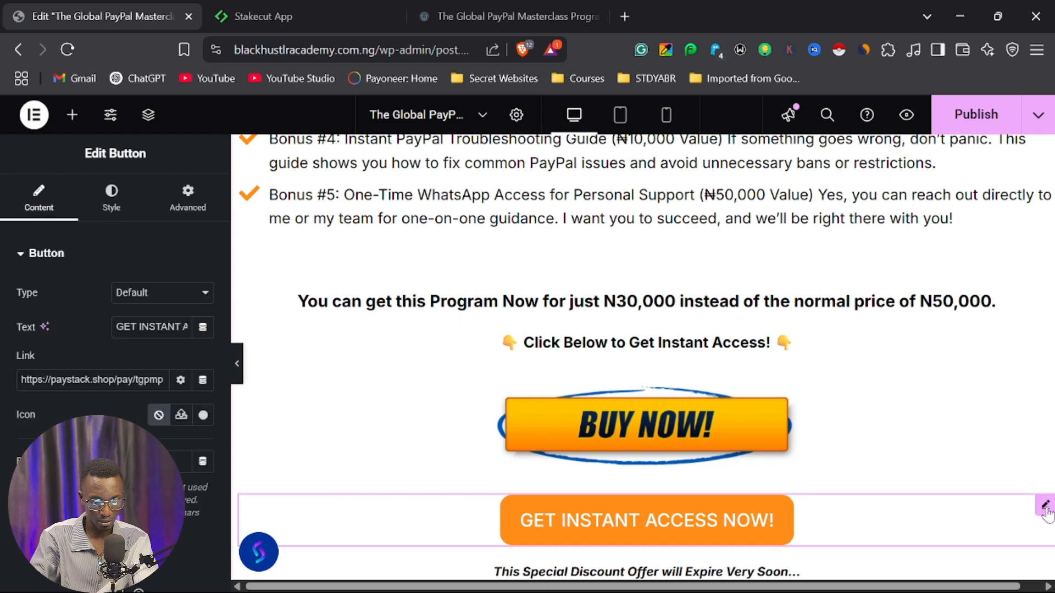
{"action": "key", "text": "Delete"}
Look through the testimonials section and further down the sales page for the next button to replace.
{"action": "scroll", "coordinate": [846, 429], "scroll_direction": "down", "scroll_amount": 10}
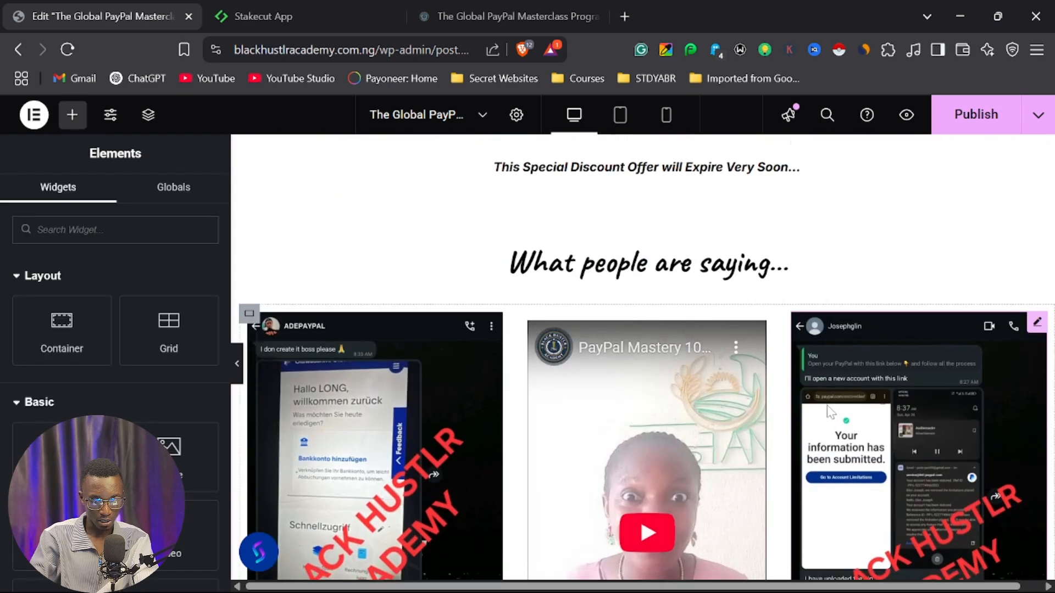
{"action": "scroll", "coordinate": [879, 374], "scroll_direction": "down", "scroll_amount": 20}
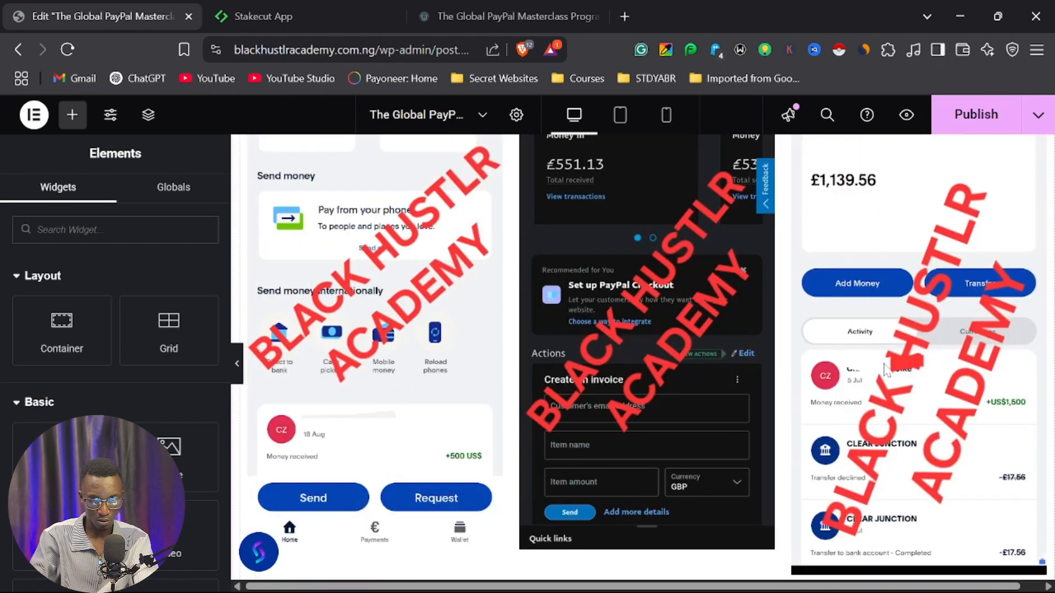